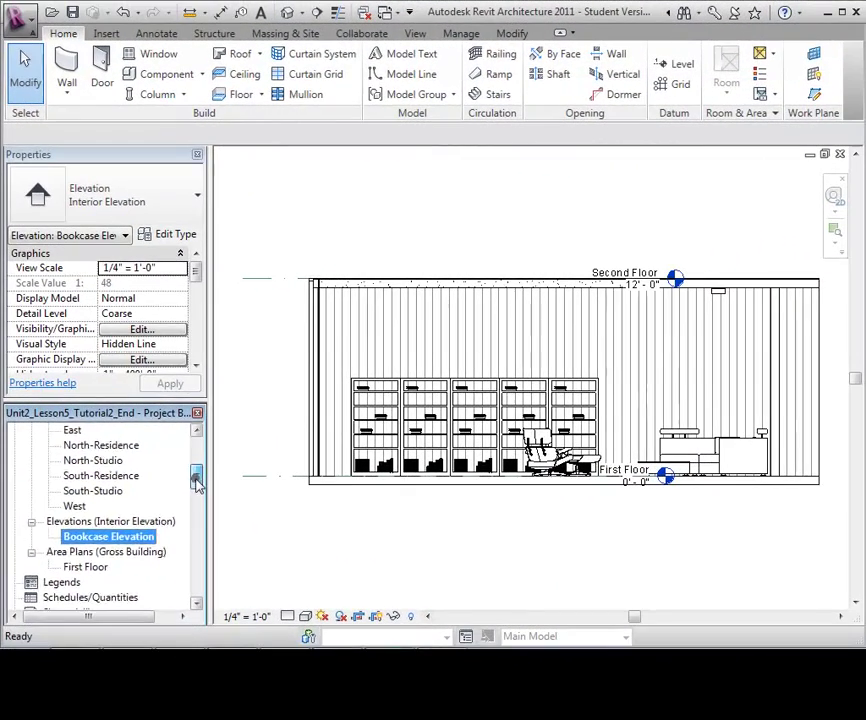
Switch from the Bookcase elevation to the First Floor plan view in the Project Browser
drag(195, 481, 195, 448)
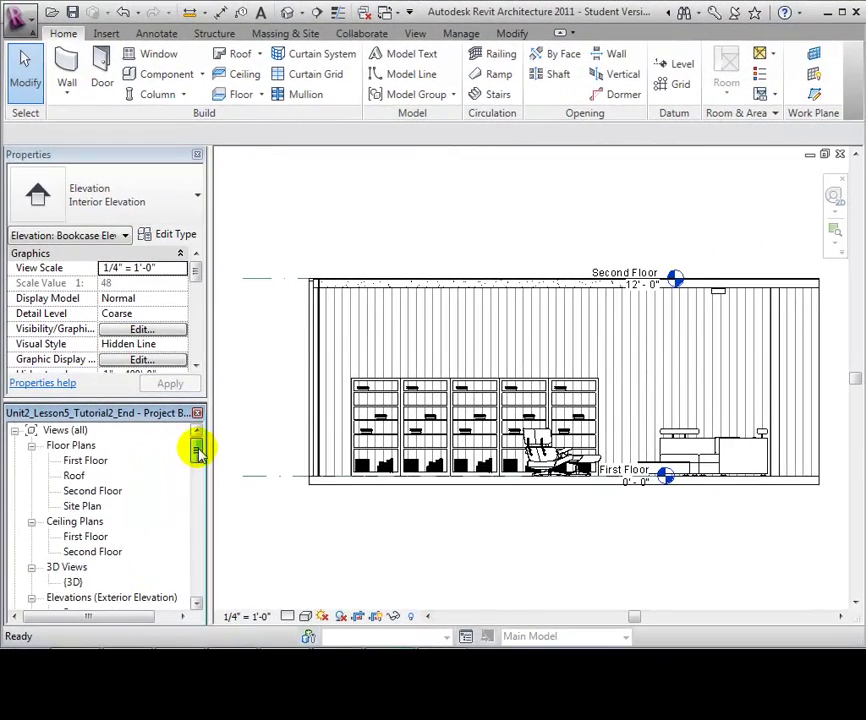
double_click(89, 461)
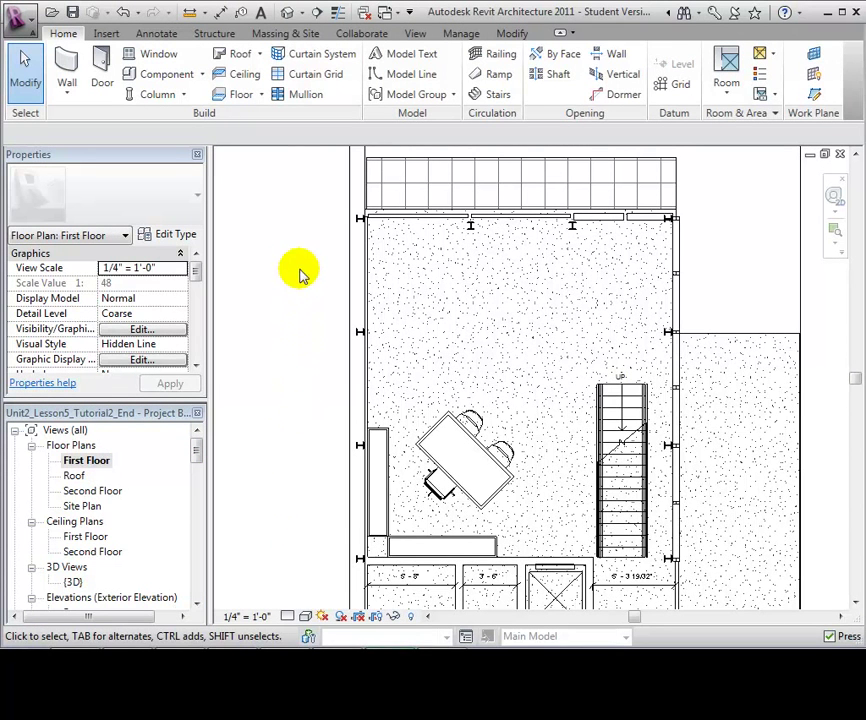
Place an elevation marker above the table and stairs and change it to the Interior Elevation type
click(415, 34)
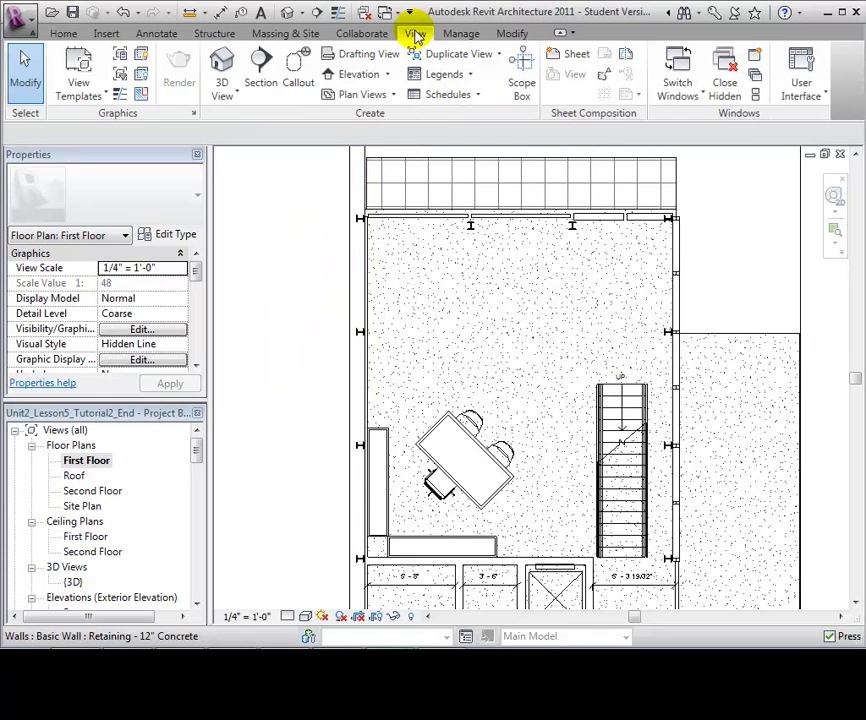
click(348, 76)
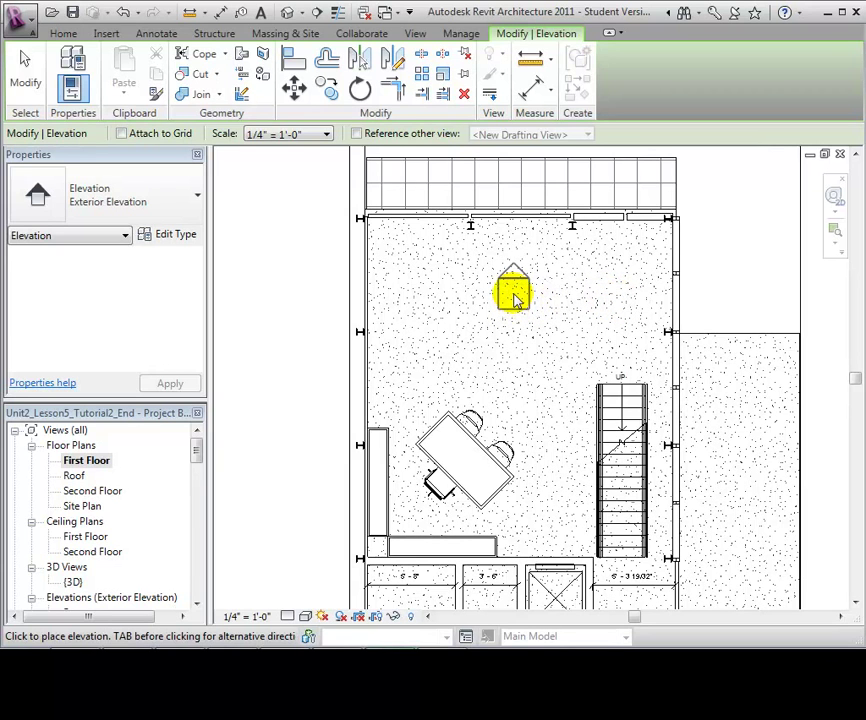
click(513, 297)
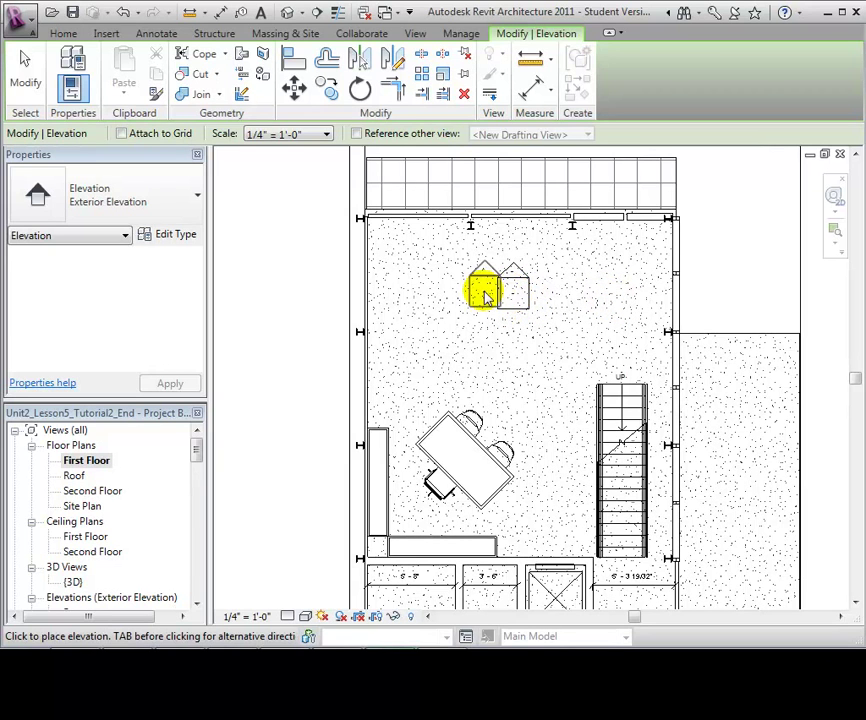
click(25, 87)
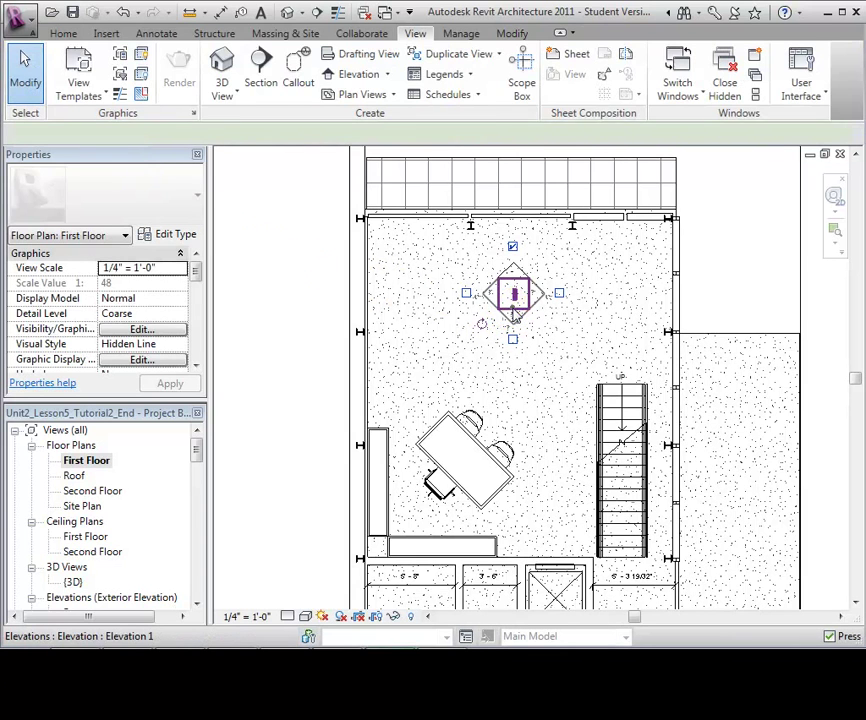
click(513, 316)
click(183, 207)
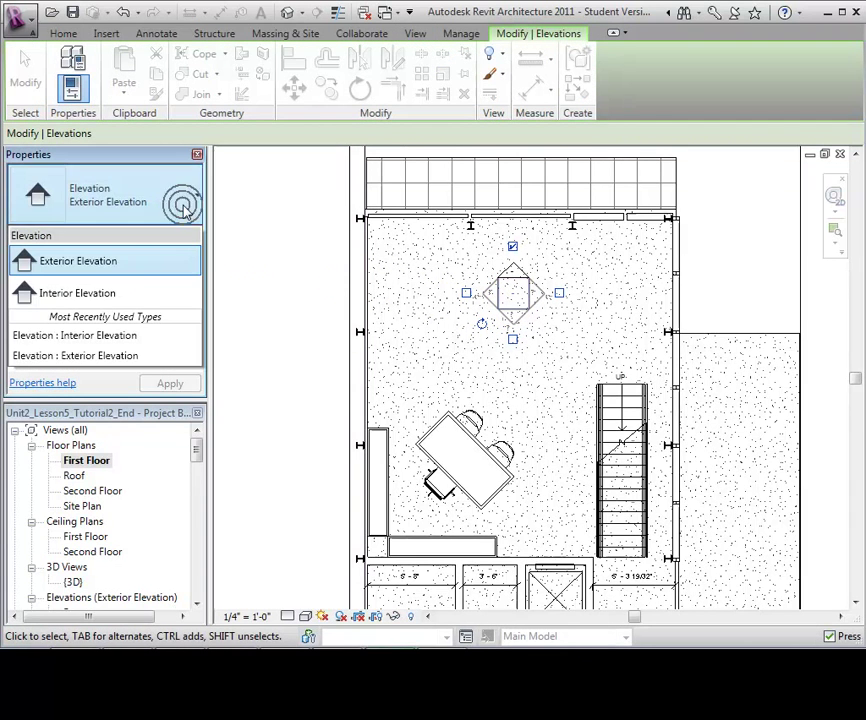
click(136, 291)
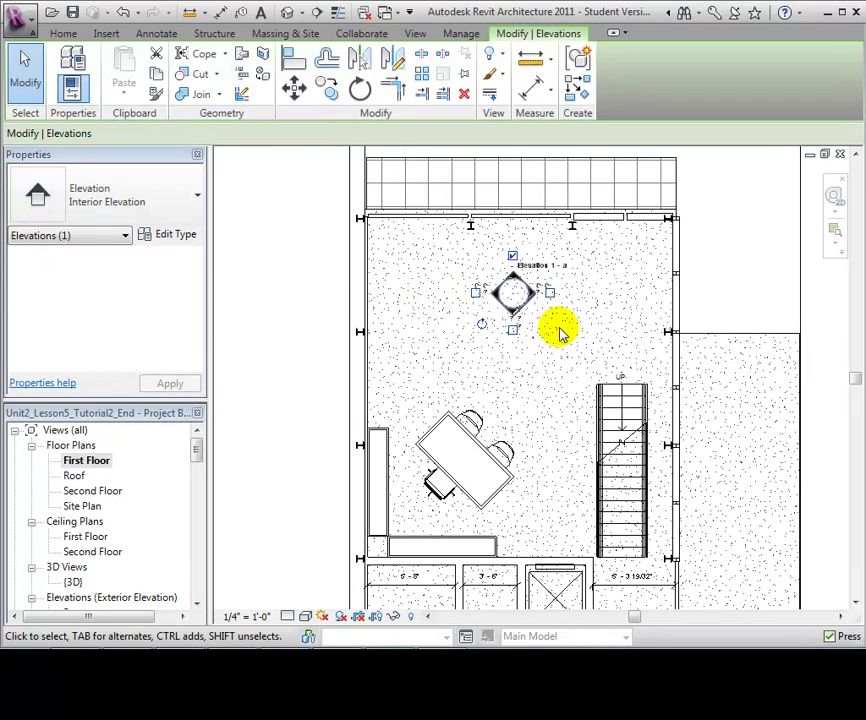
Delete the upward-facing Elevation 1 - a view from the marker
scroll(559, 331, up, 5)
mouse_move(555, 327)
middle_down()
mouse_move(605, 404)
mouse_move(662, 450)
middle_up()
scroll(600, 404, up, 3)
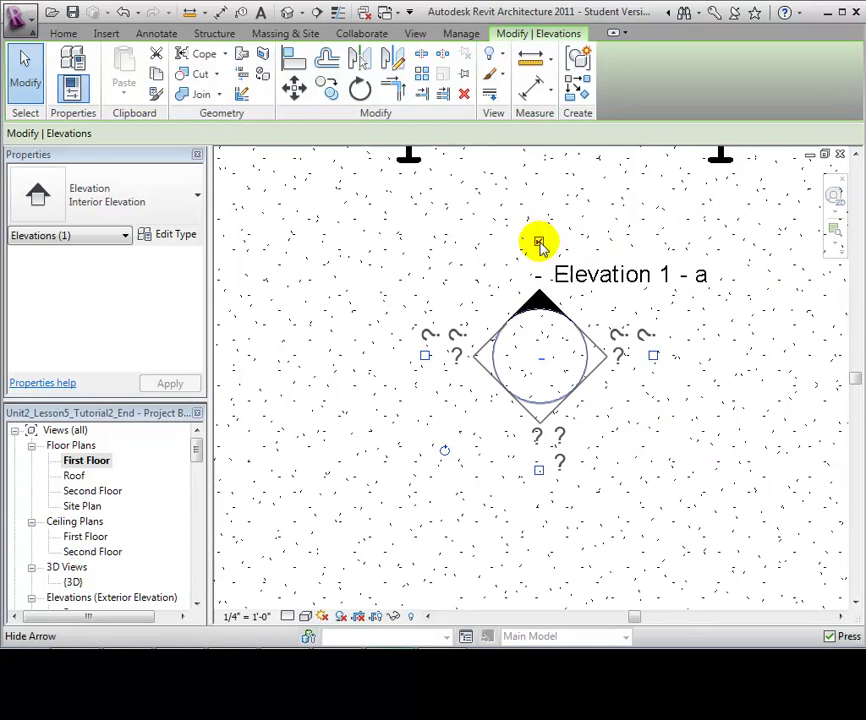
key(Delete)
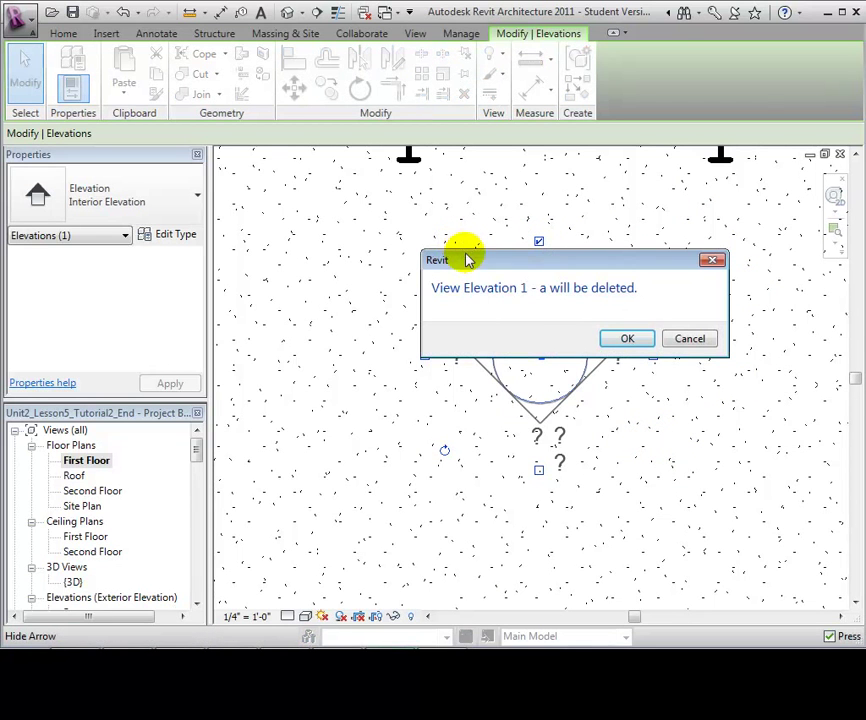
click(619, 341)
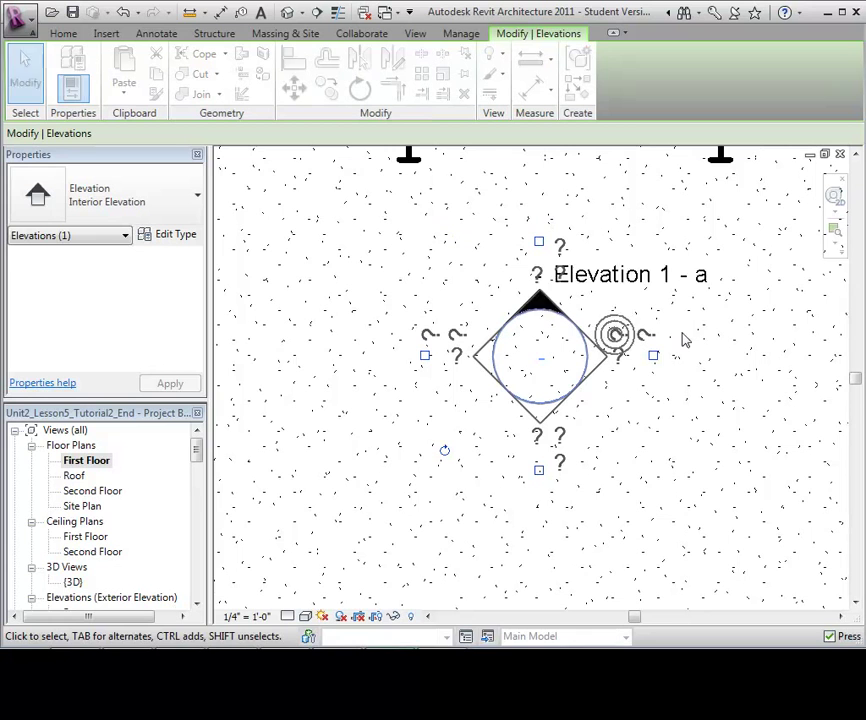
Add right, down and left views to the marker, creating Elevations 1 - b, 1 - c and 1 - d
click(653, 357)
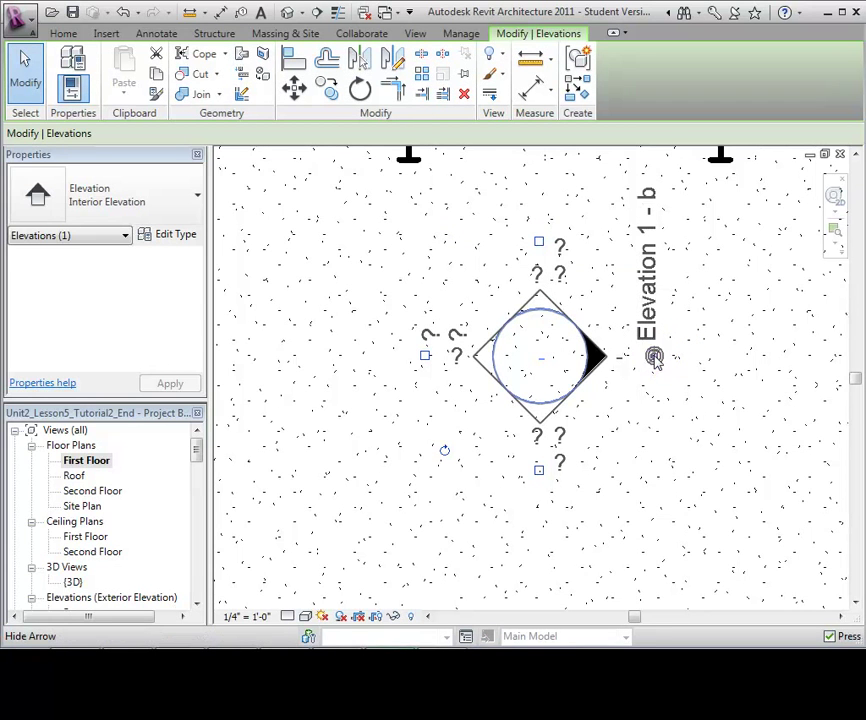
click(539, 471)
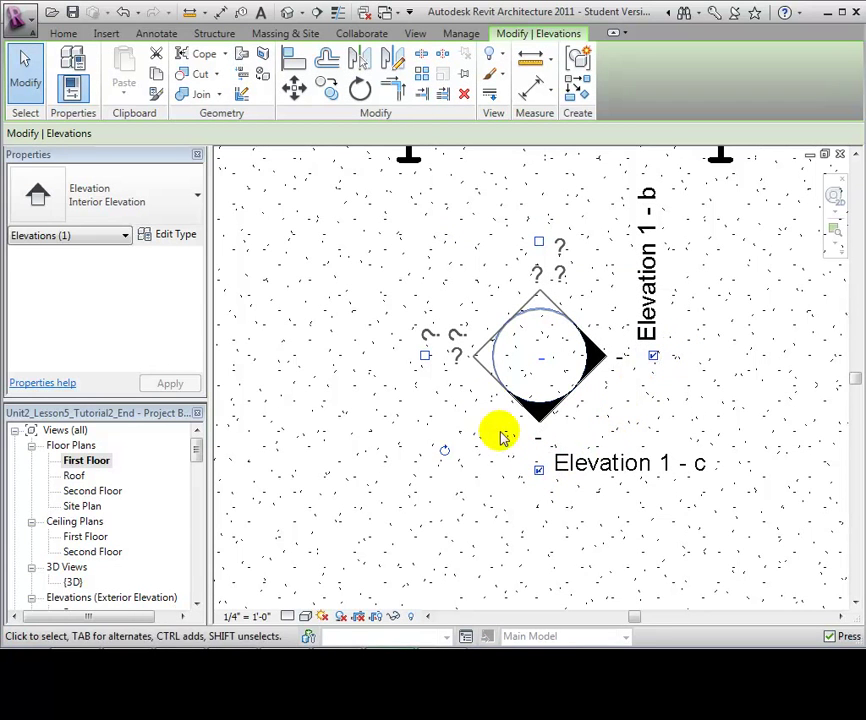
click(426, 358)
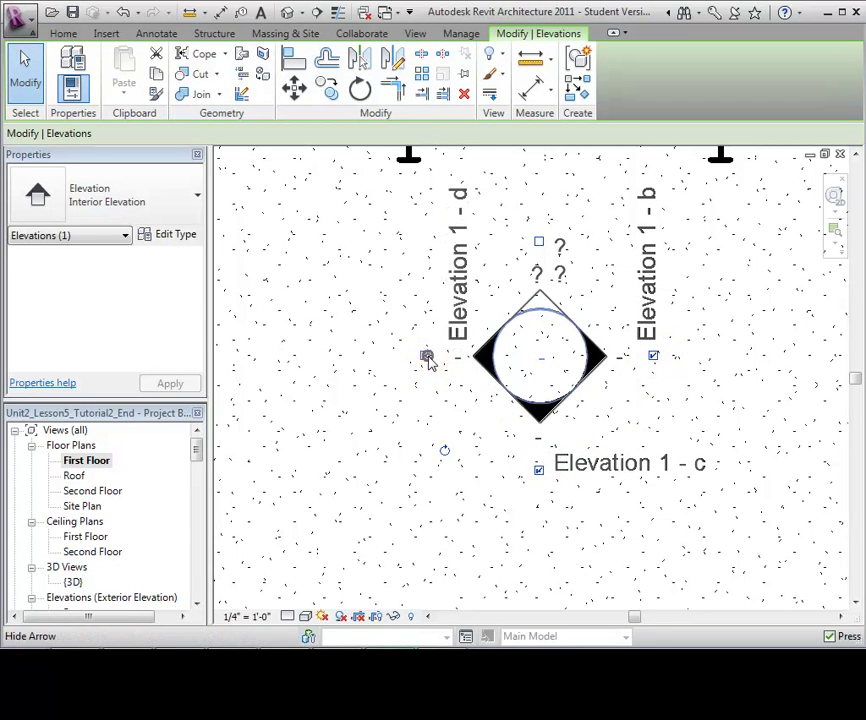
click(360, 406)
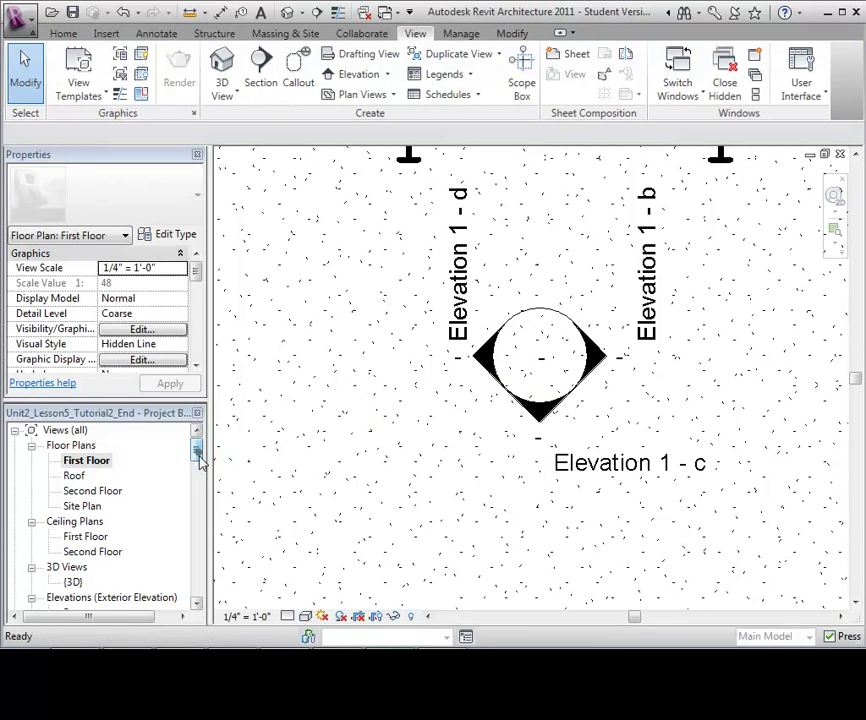
Rename the Elevation 1 - c view to 'Stairs' from the Project Browser
scroll(199, 466, down, 5)
scroll(199, 466, up, 3)
drag(199, 466, 199, 481)
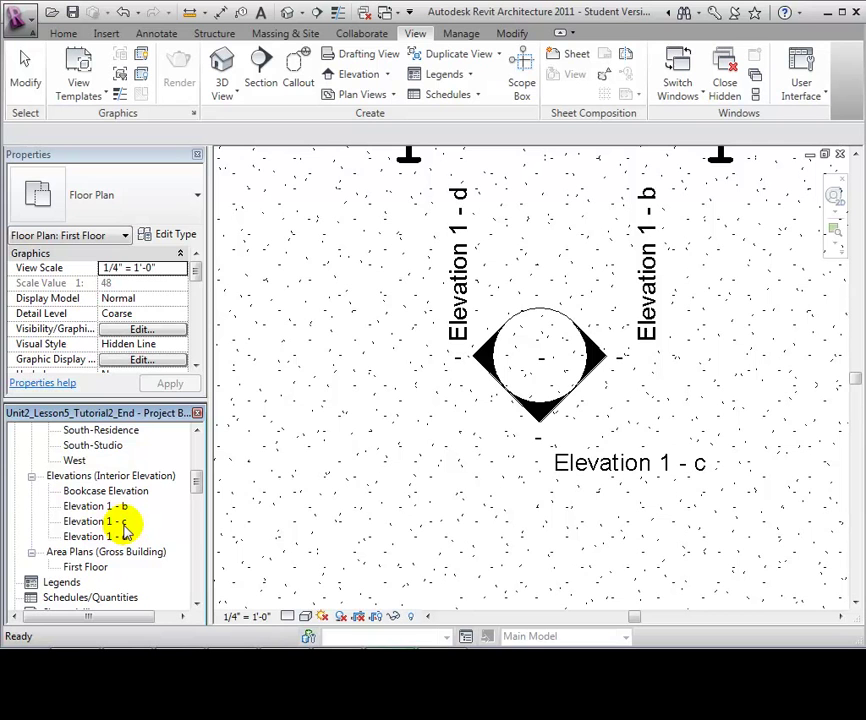
right_click(120, 522)
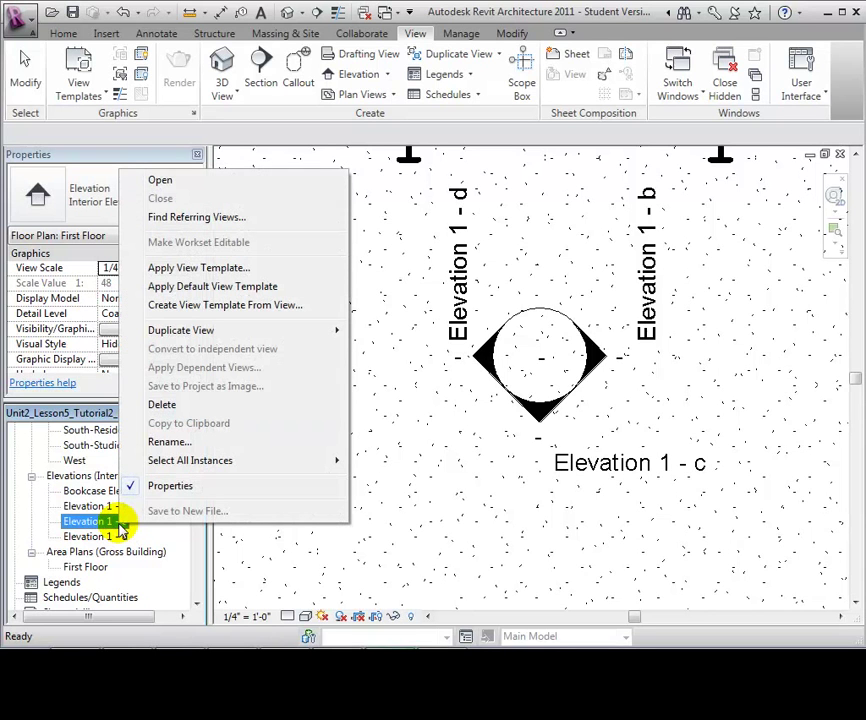
click(165, 442)
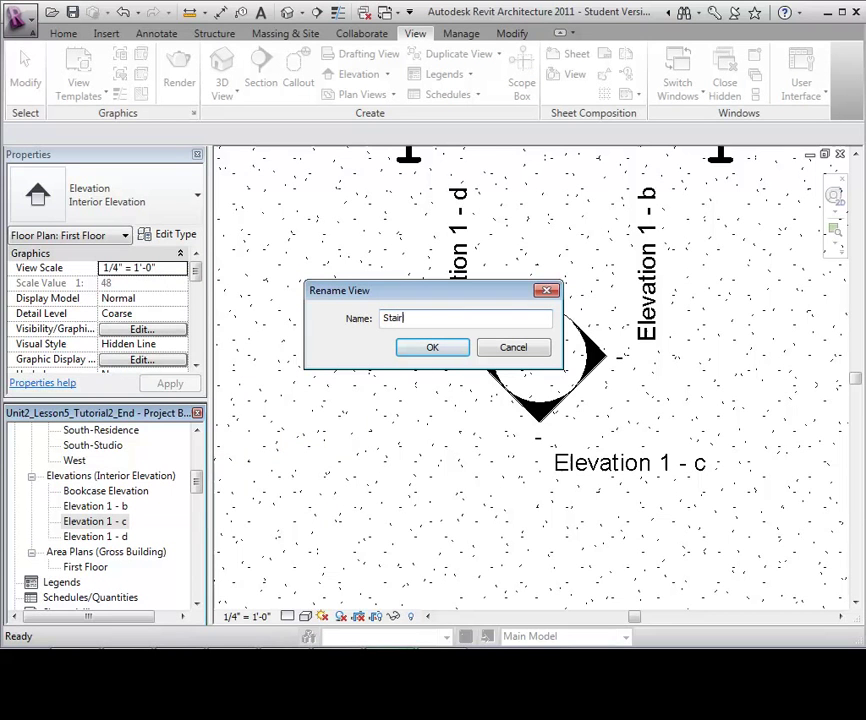
text(Stairs)
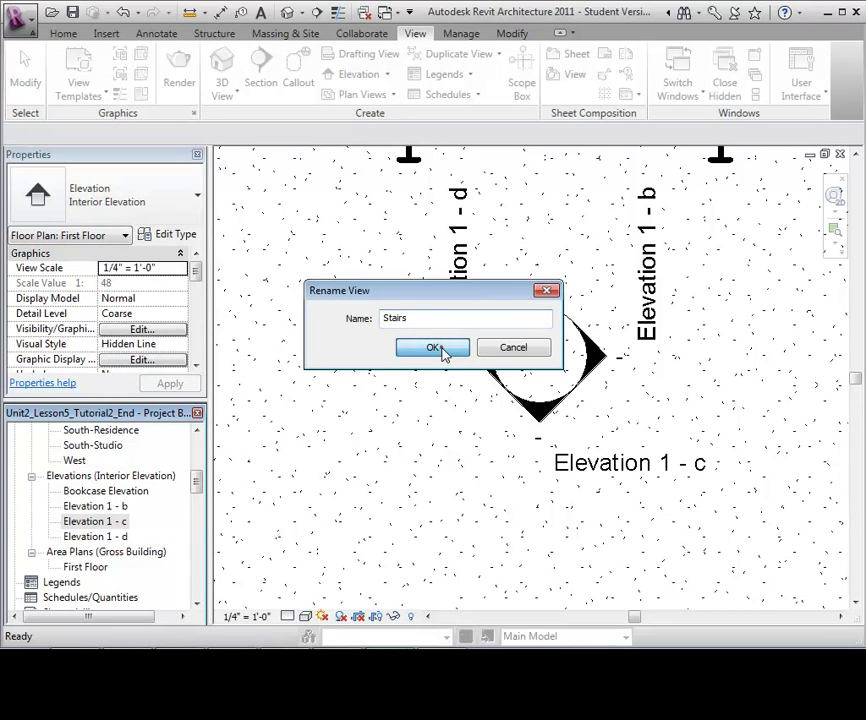
click(441, 349)
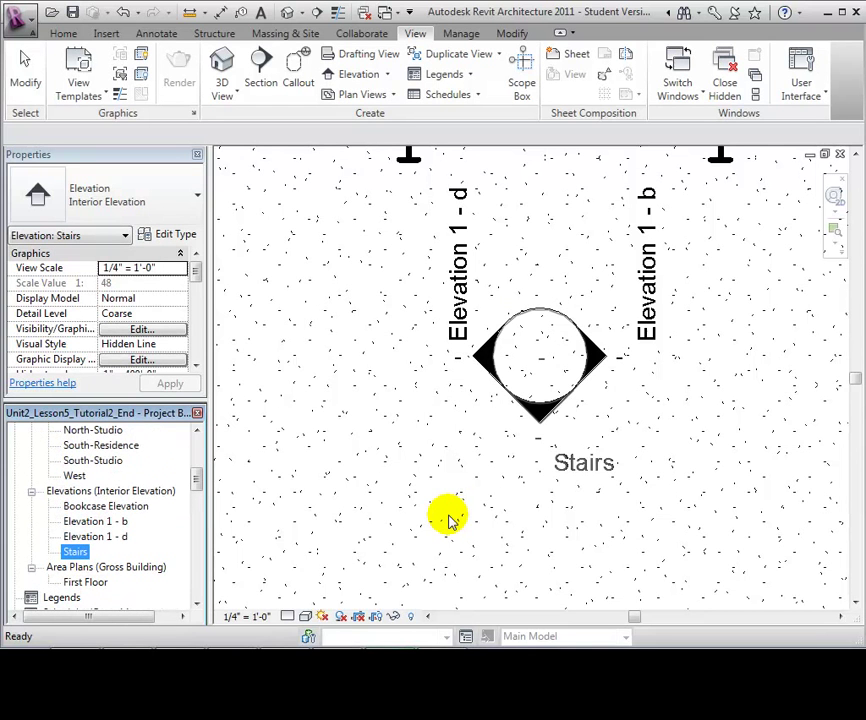
Drag the Stairs elevation's far clip back to the room's lower wall below the stairs
click(448, 519)
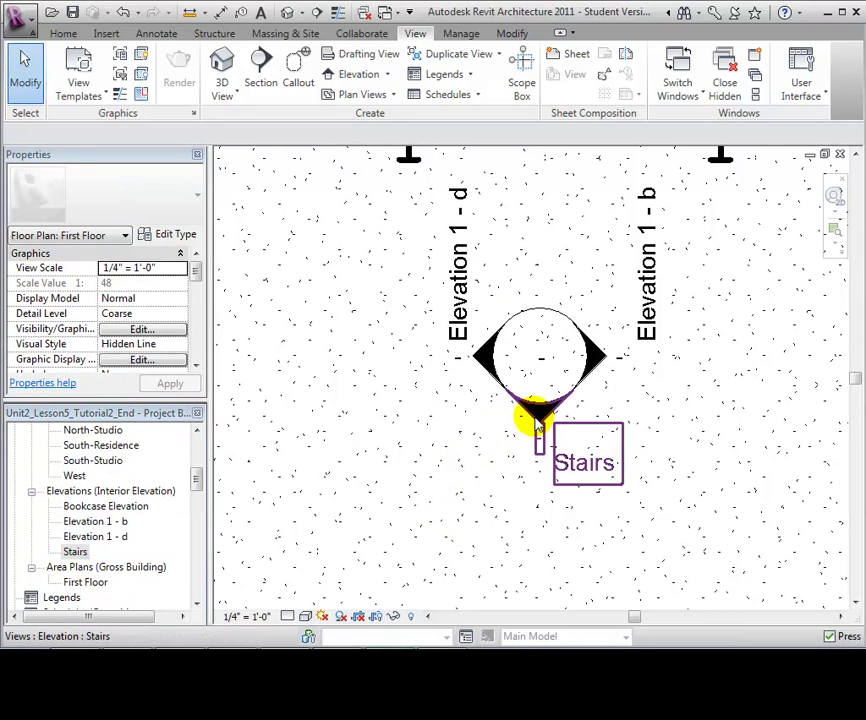
click(538, 425)
scroll(456, 465, down, 5)
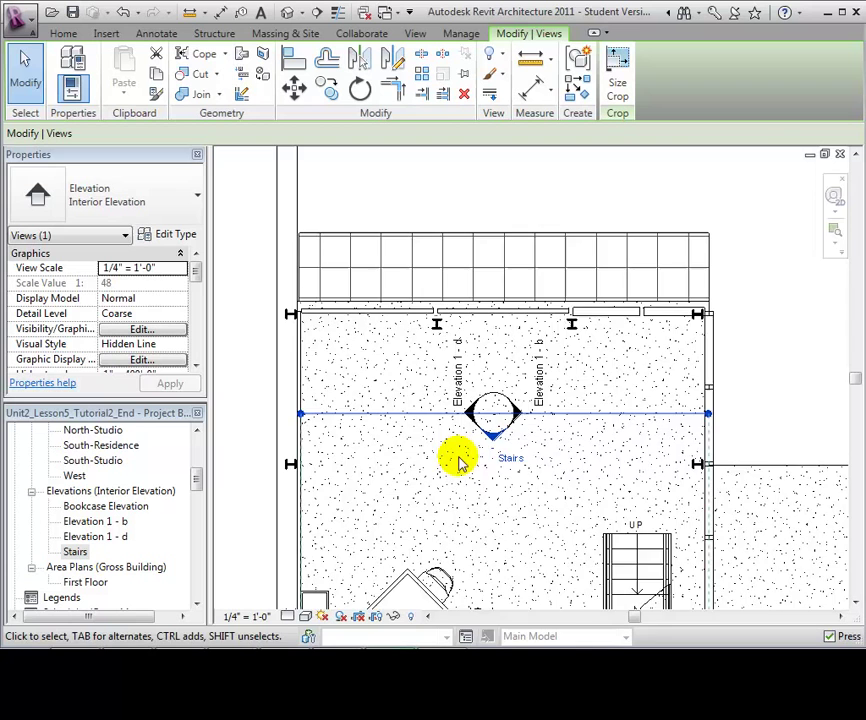
scroll(452, 484, down, 2)
middle_drag(474, 512, 498, 280)
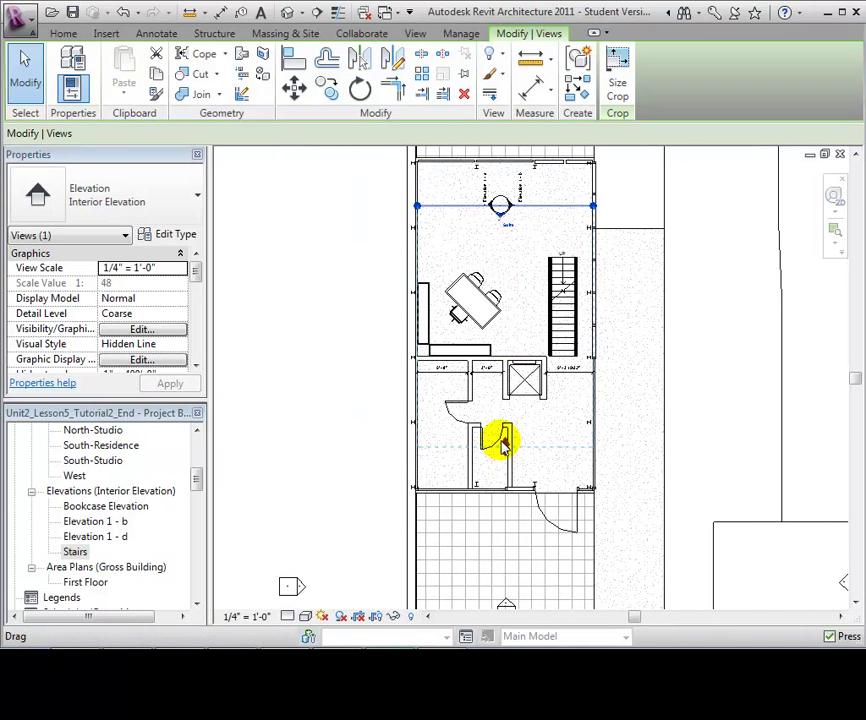
mouse_move(503, 445)
mouse_down()
mouse_move(508, 503)
mouse_move(510, 376)
mouse_up()
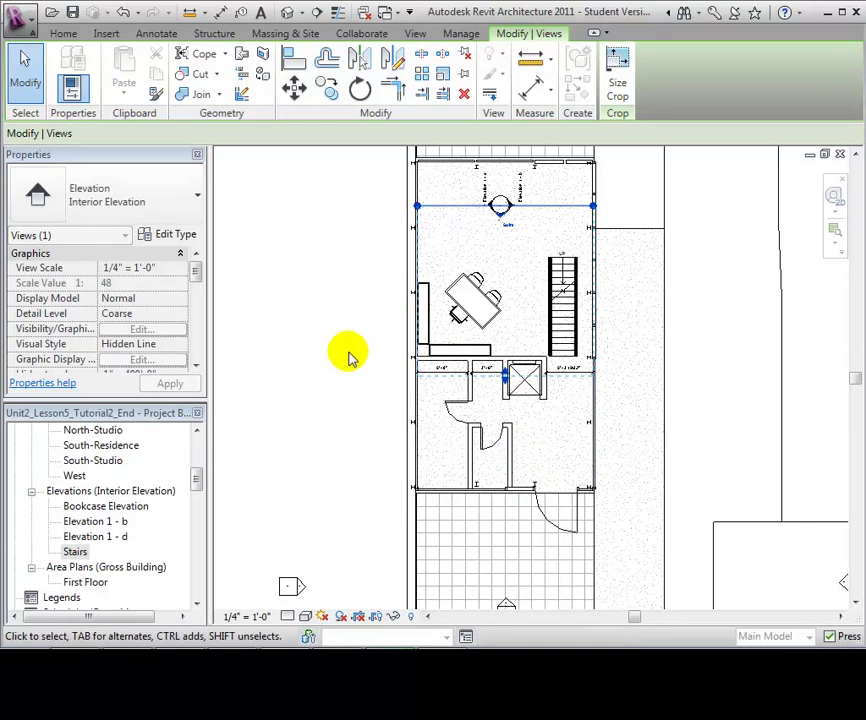
click(344, 352)
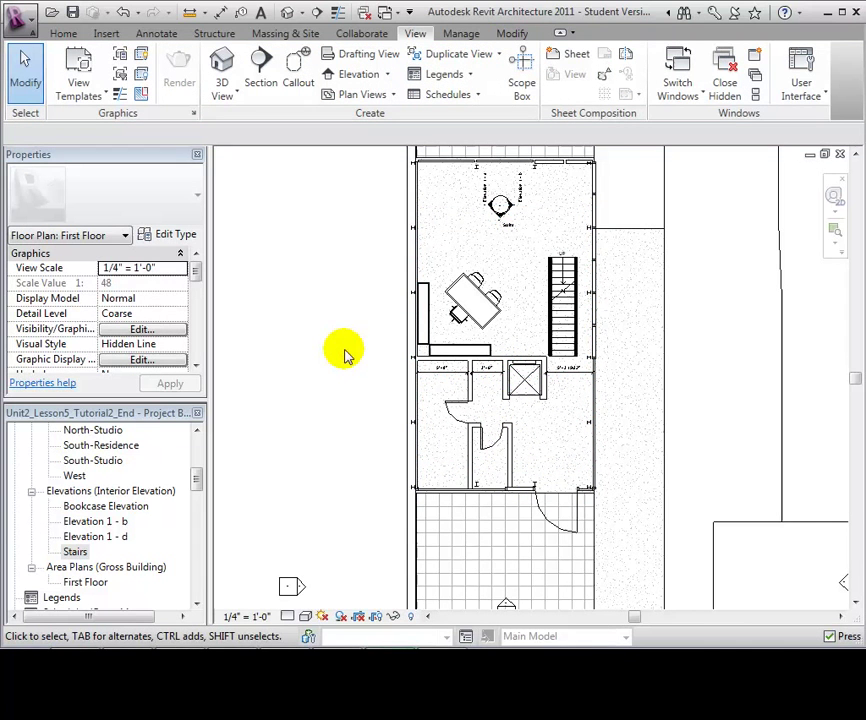
middle_drag(342, 255, 346, 385)
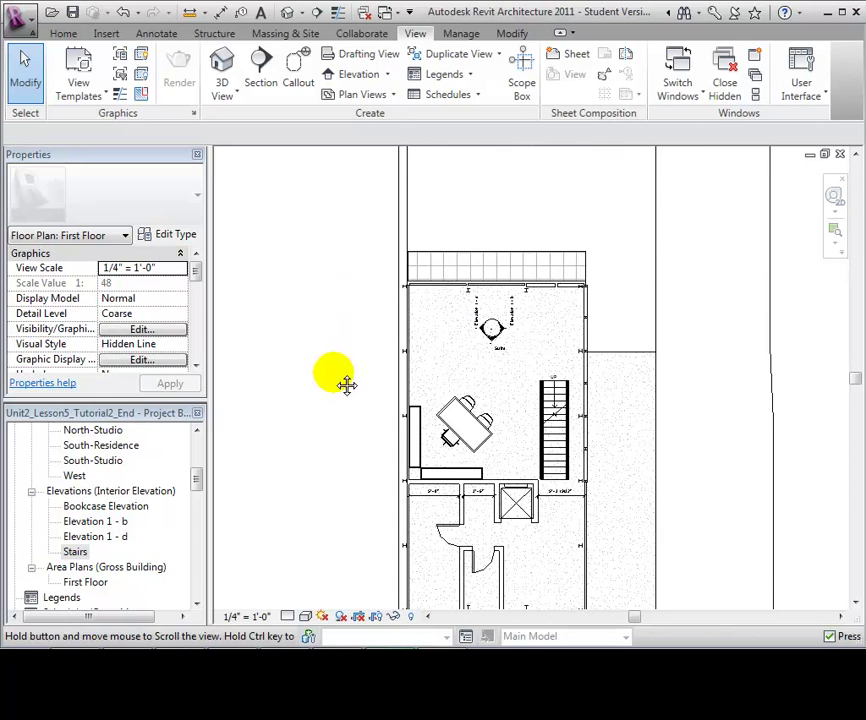
scroll(352, 419, up, 2)
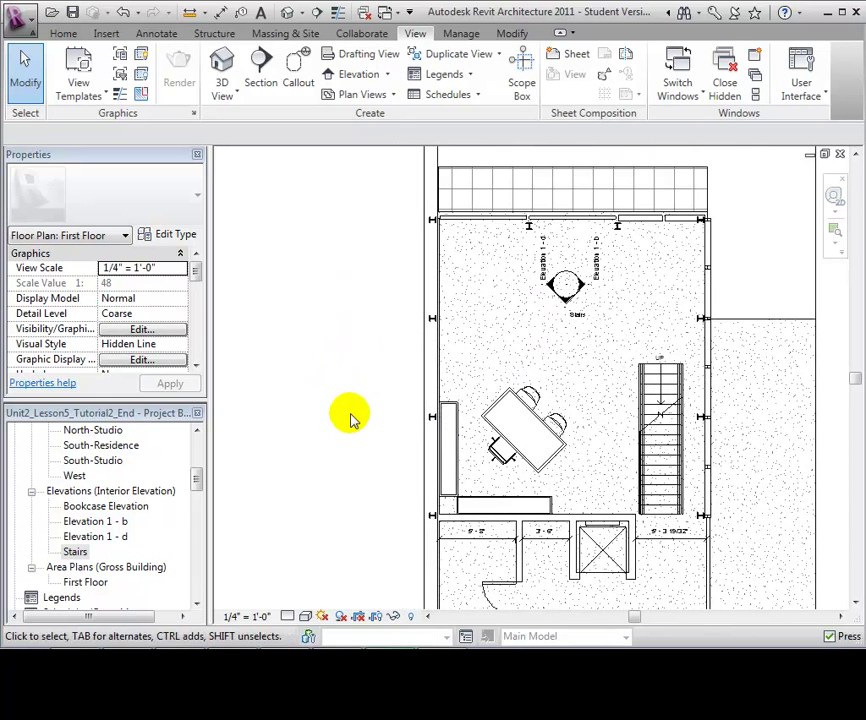
Open the Stairs, Elevation 1 - d and Elevation 1 - b interior elevations to check them
double_click(567, 307)
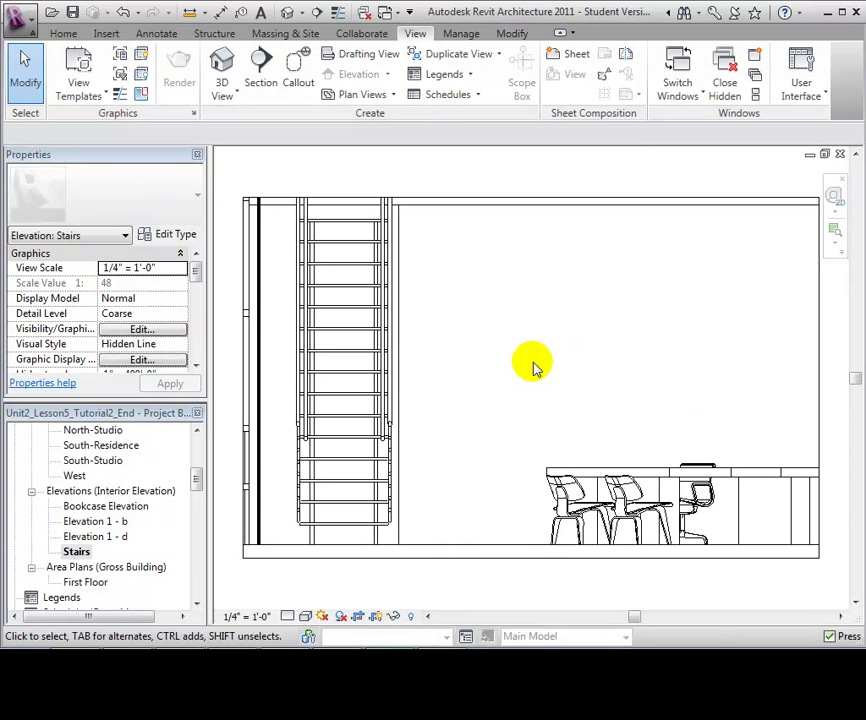
double_click(116, 539)
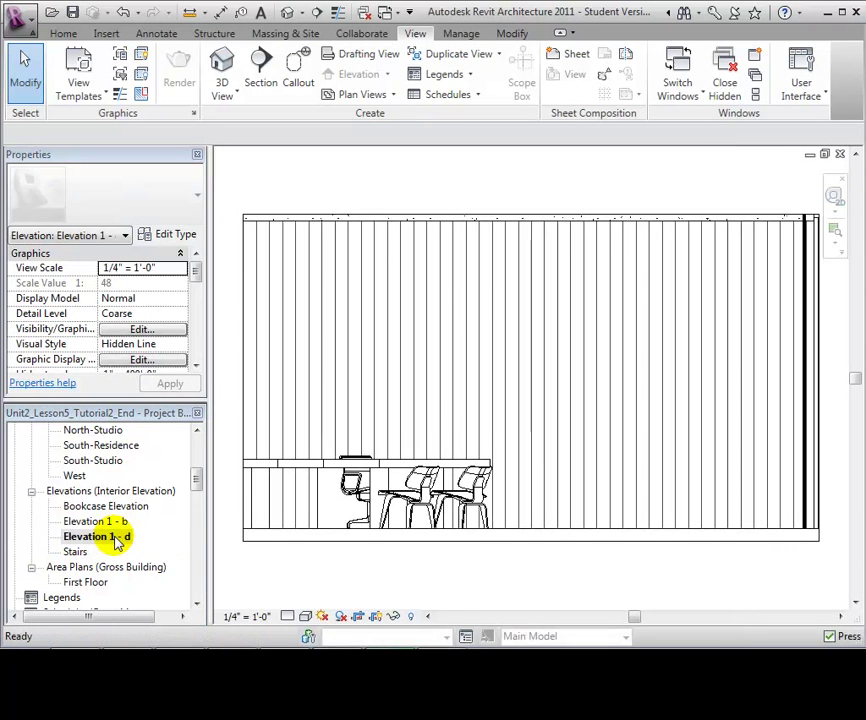
double_click(118, 522)
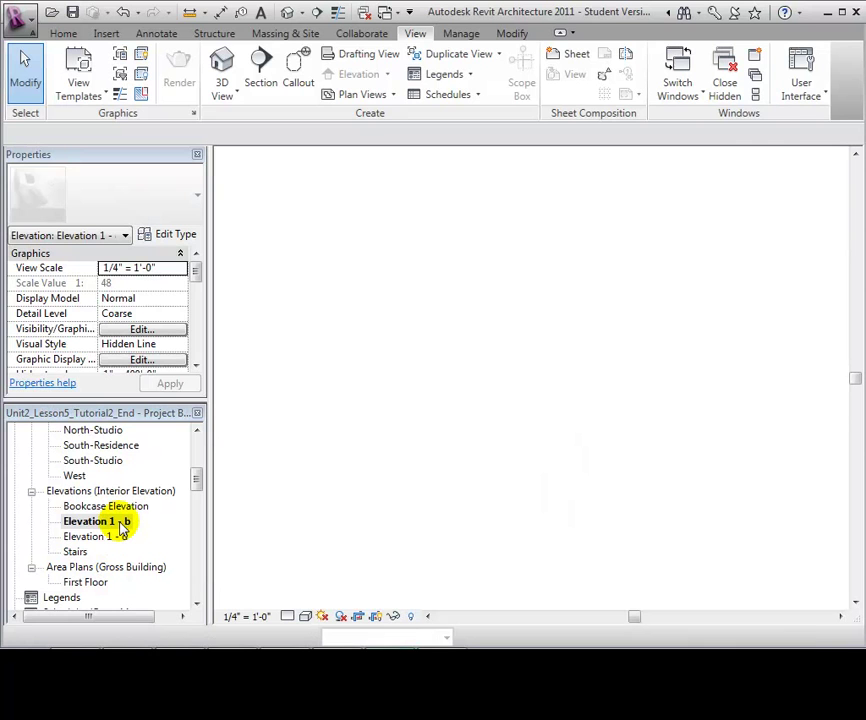
double_click(78, 552)
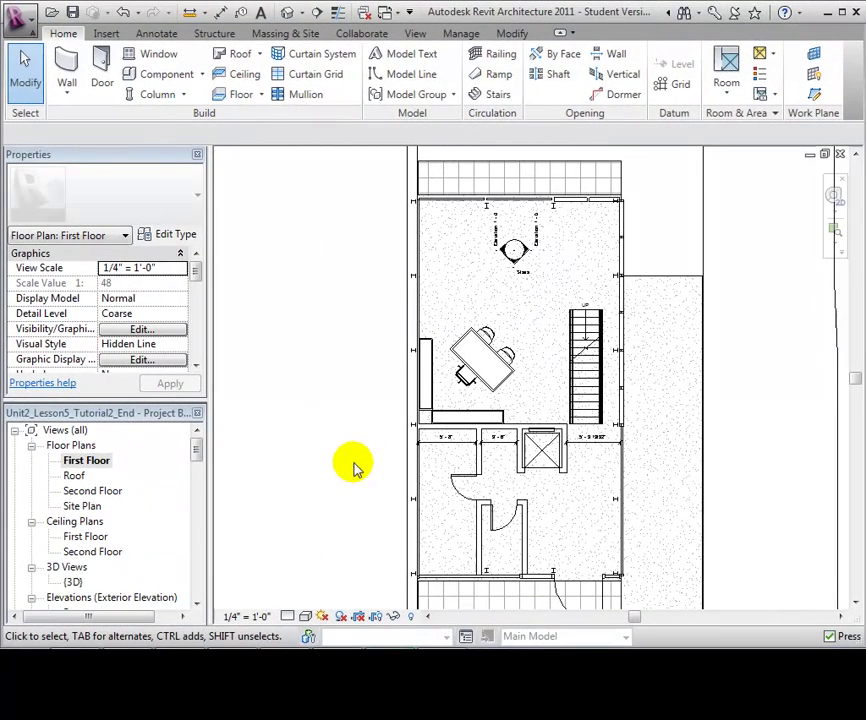
Draw a horizontal building section from left of the building past the right wall
click(415, 33)
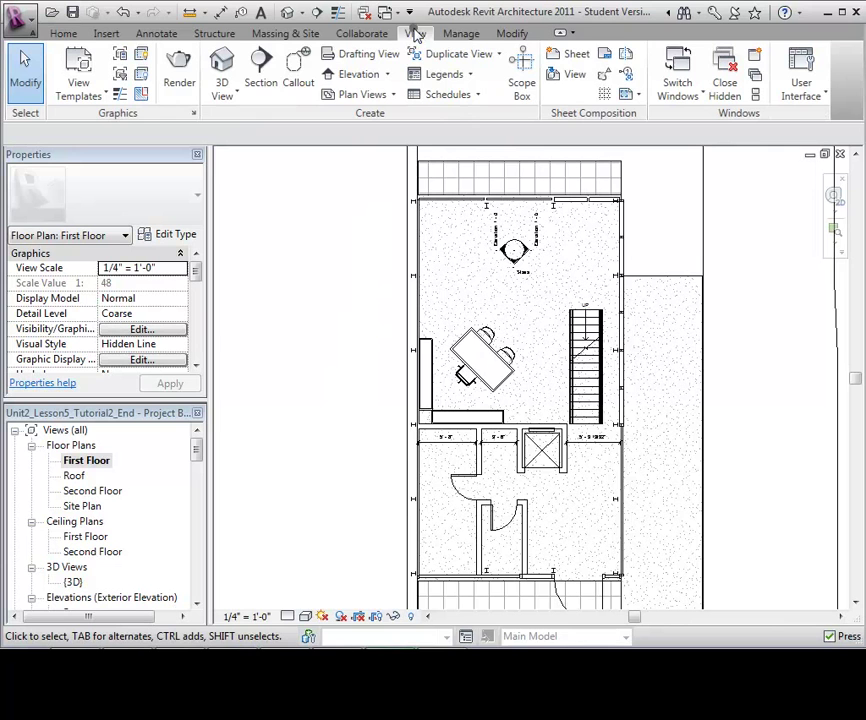
click(262, 70)
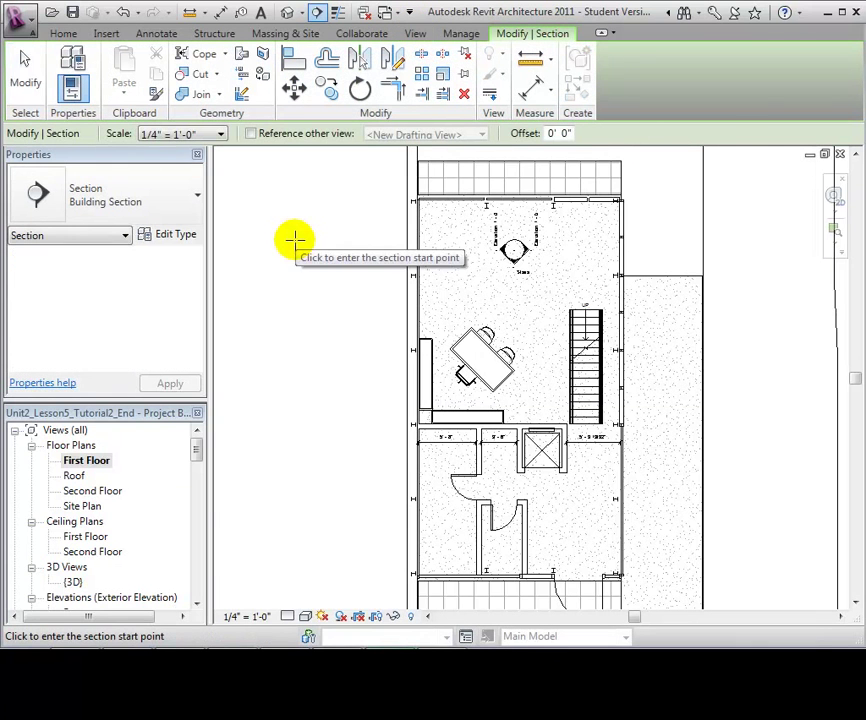
scroll(315, 518, up, 2)
scroll(441, 524, up, 1)
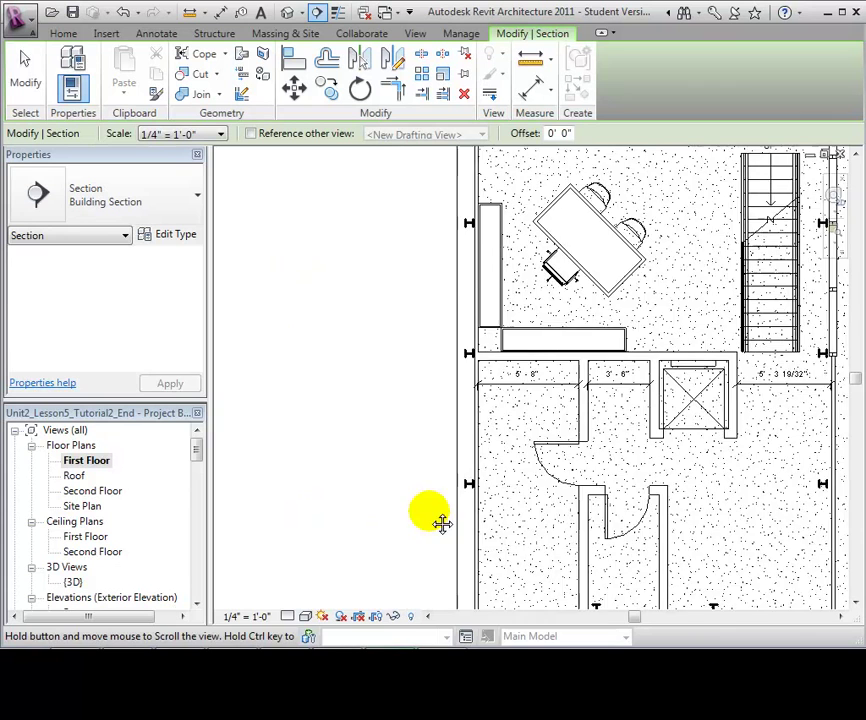
middle_drag(441, 524, 362, 409)
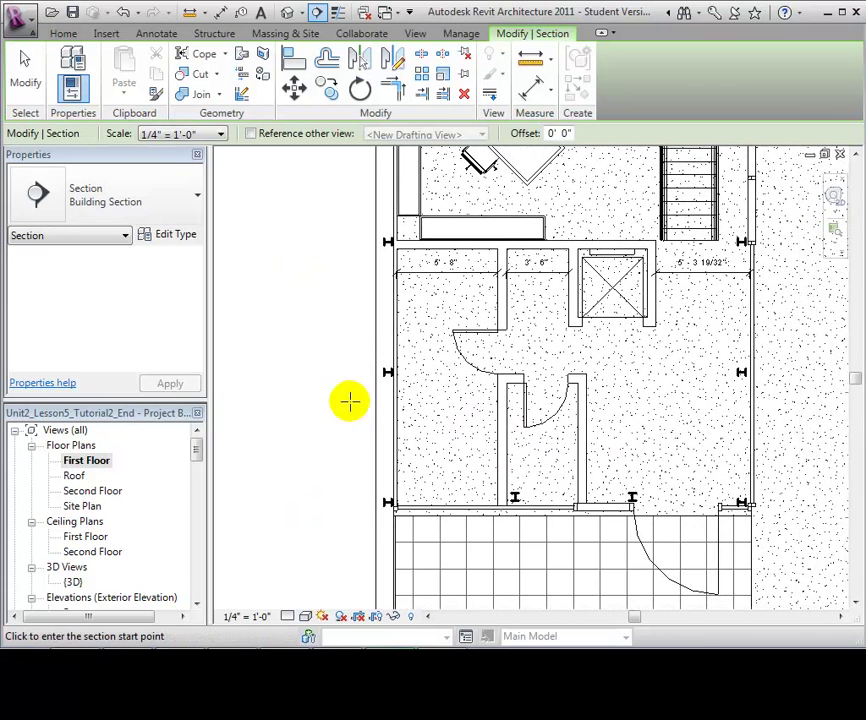
click(298, 347)
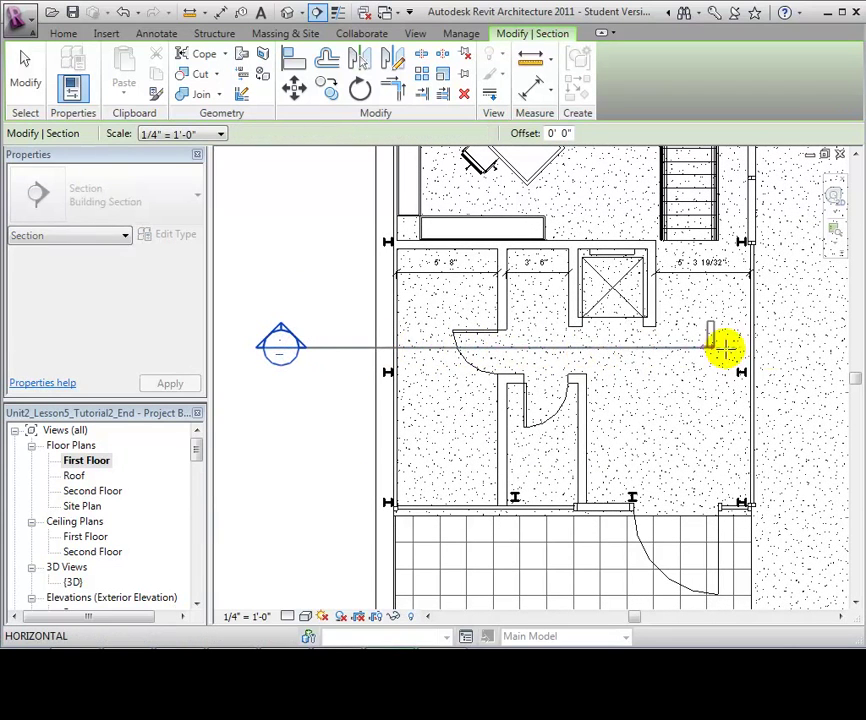
click(812, 347)
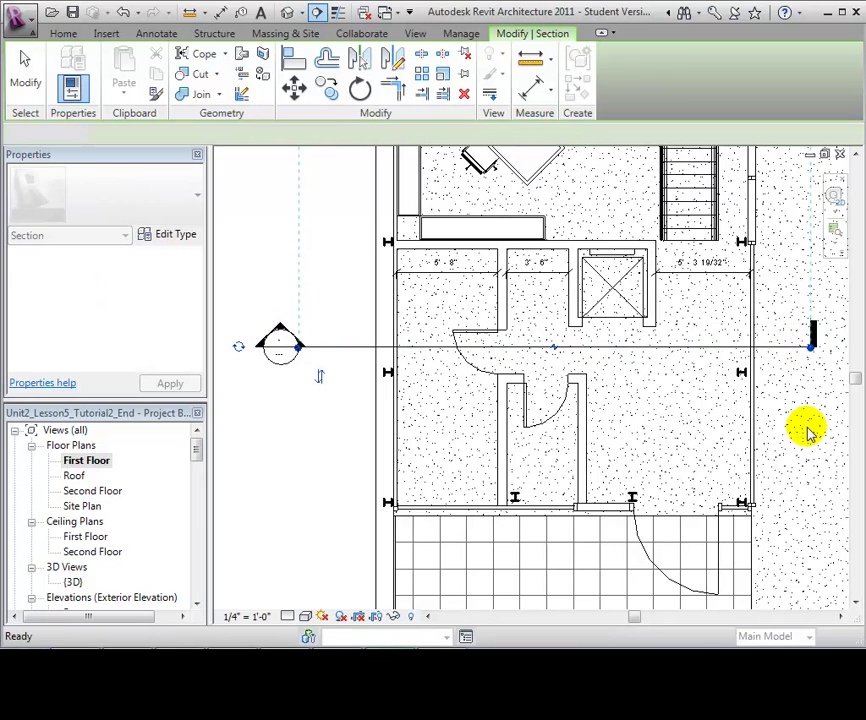
Pull the section's crop boundary down to the room's upper wall
scroll(792, 428, down, 3)
scroll(792, 428, down, 2)
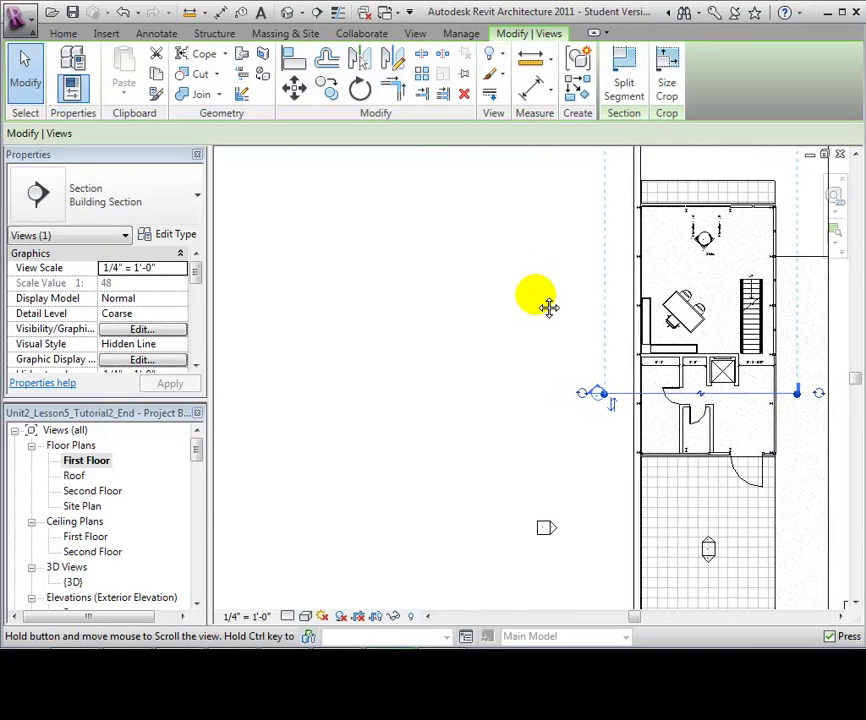
middle_drag(547, 305, 383, 487)
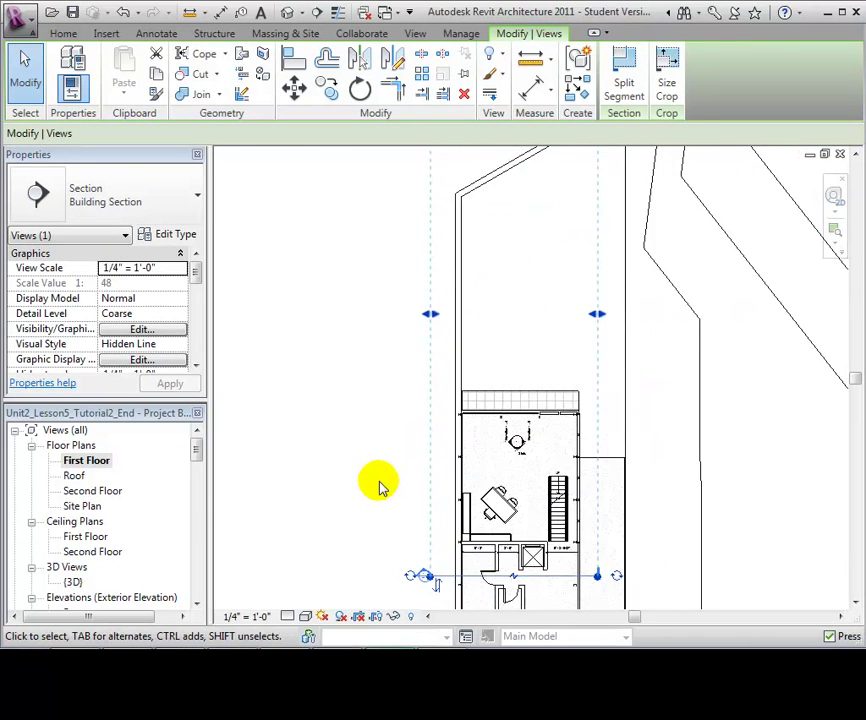
scroll(383, 483, down, 2)
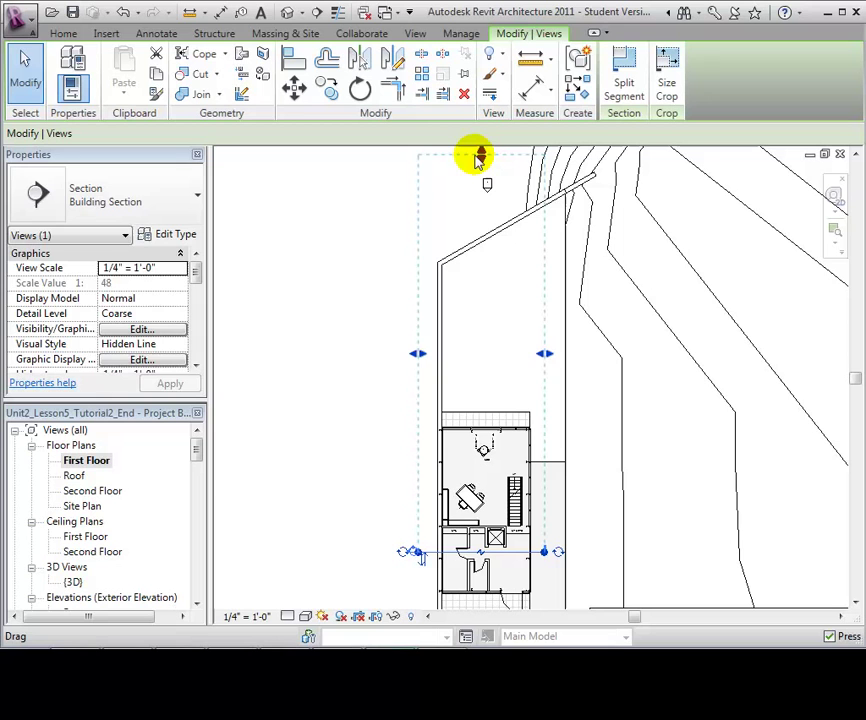
drag(481, 160, 496, 472)
middle_drag(389, 460, 398, 255)
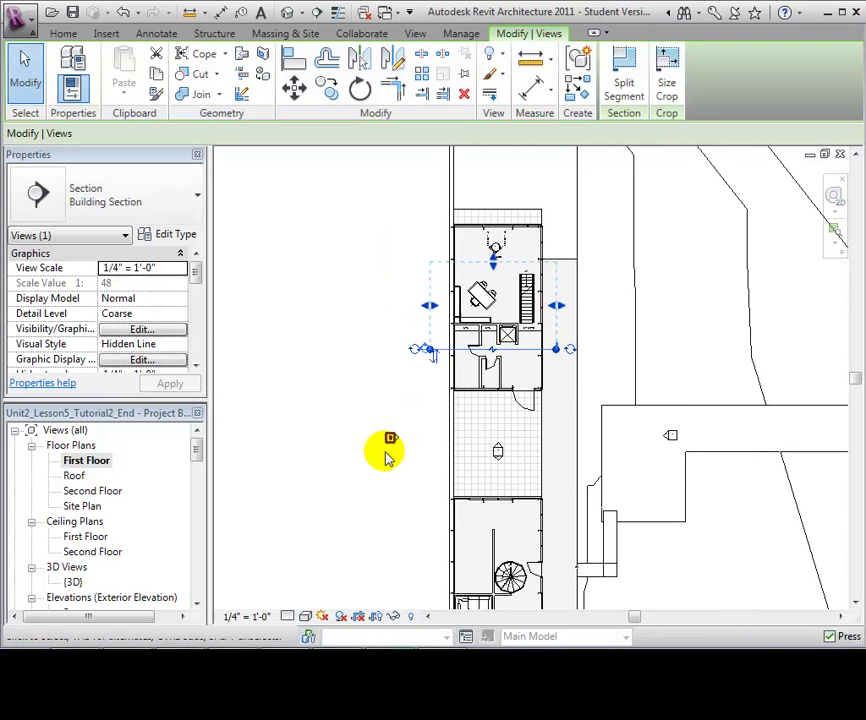
scroll(388, 362, up, 4)
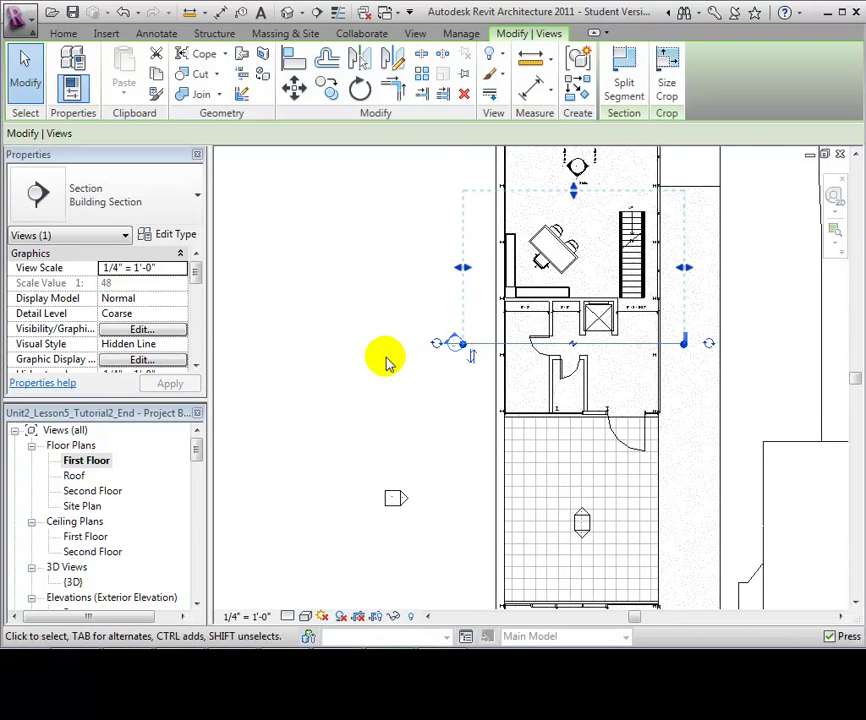
Expand the Building Sections list and open the Section 1 view
click(388, 362)
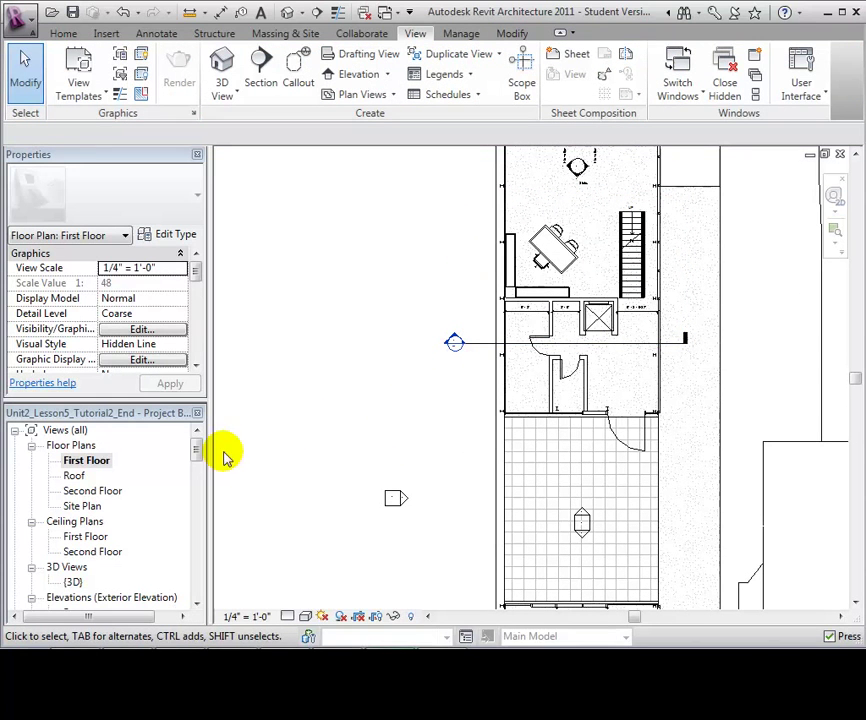
drag(197, 456, 205, 497)
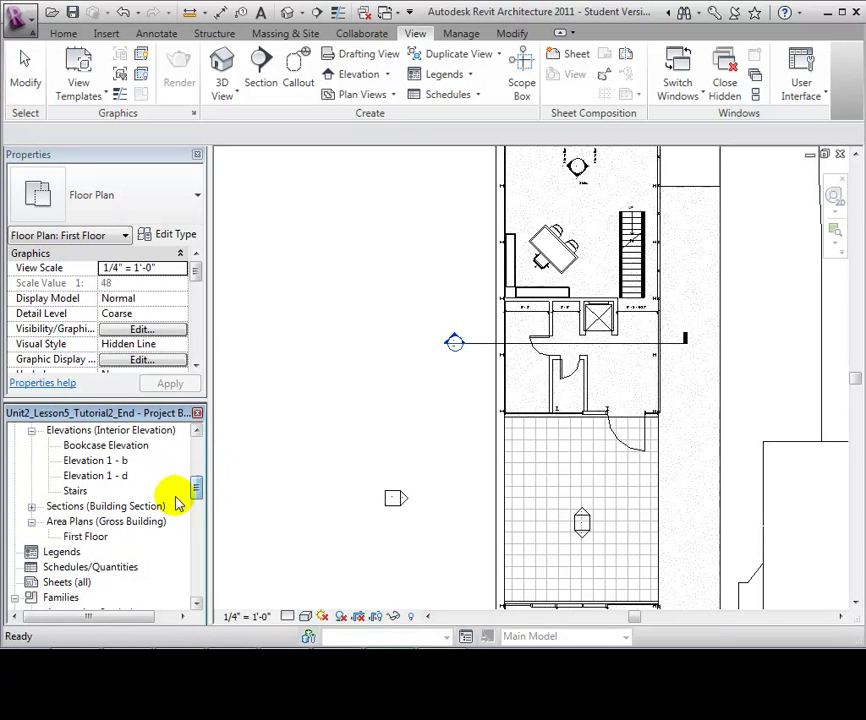
click(32, 507)
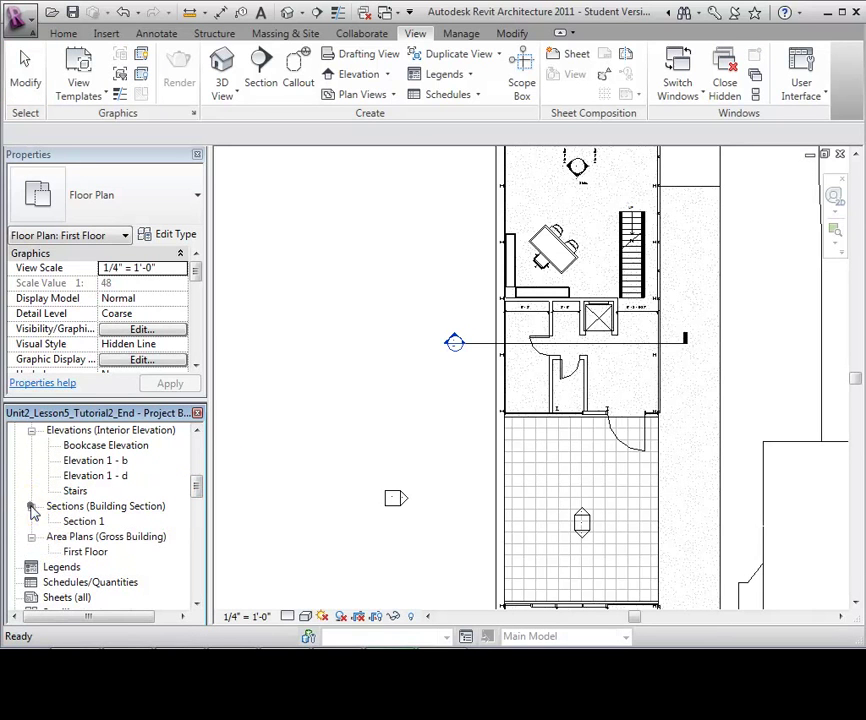
double_click(85, 523)
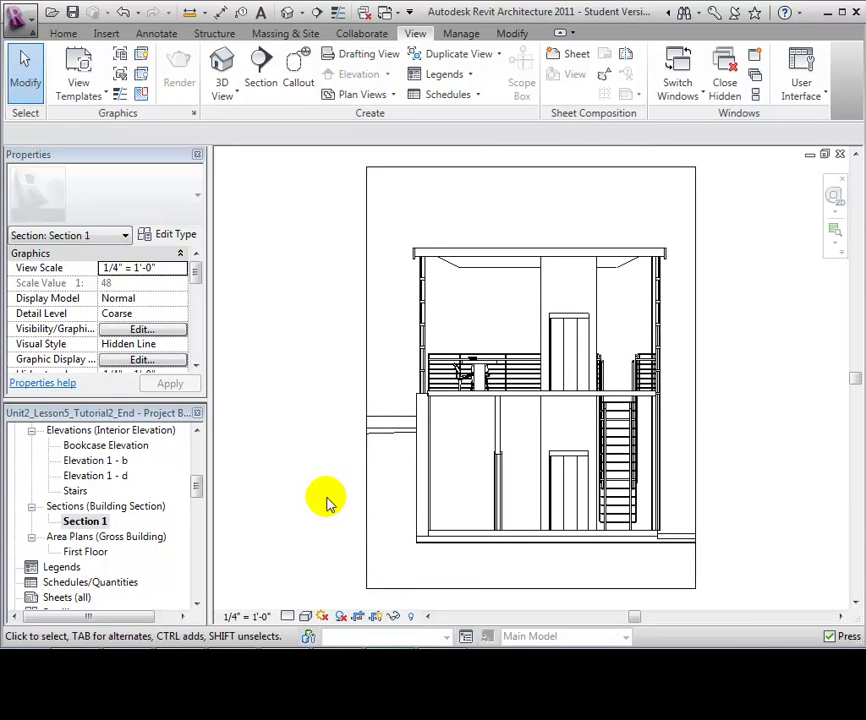
click(197, 490)
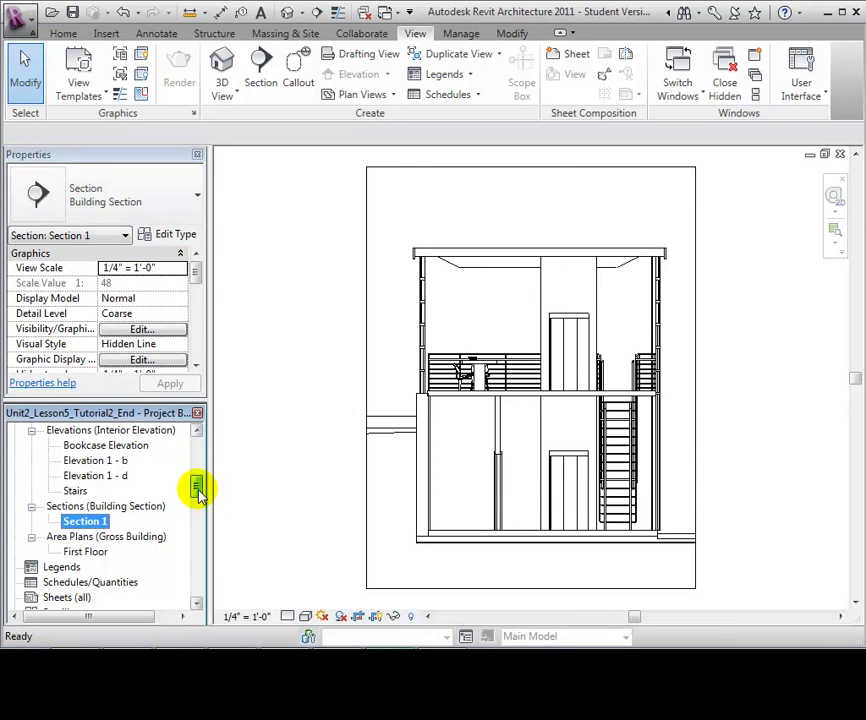
drag(197, 487, 199, 450)
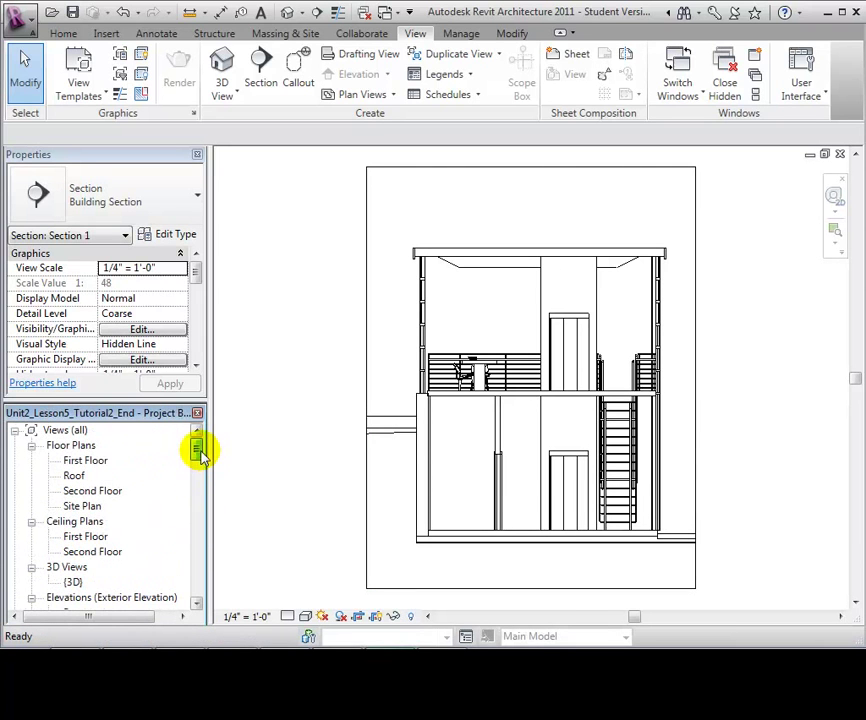
Back on the First Floor plan, flip the section line to look the other way
double_click(100, 466)
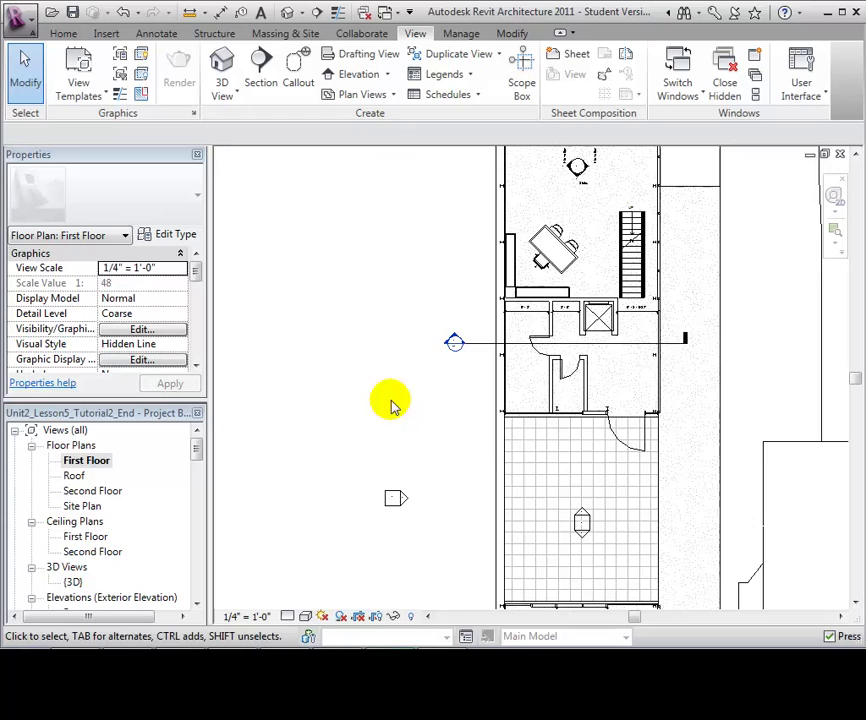
scroll(474, 370, up, 3)
middle_drag(493, 367, 343, 444)
click(323, 406)
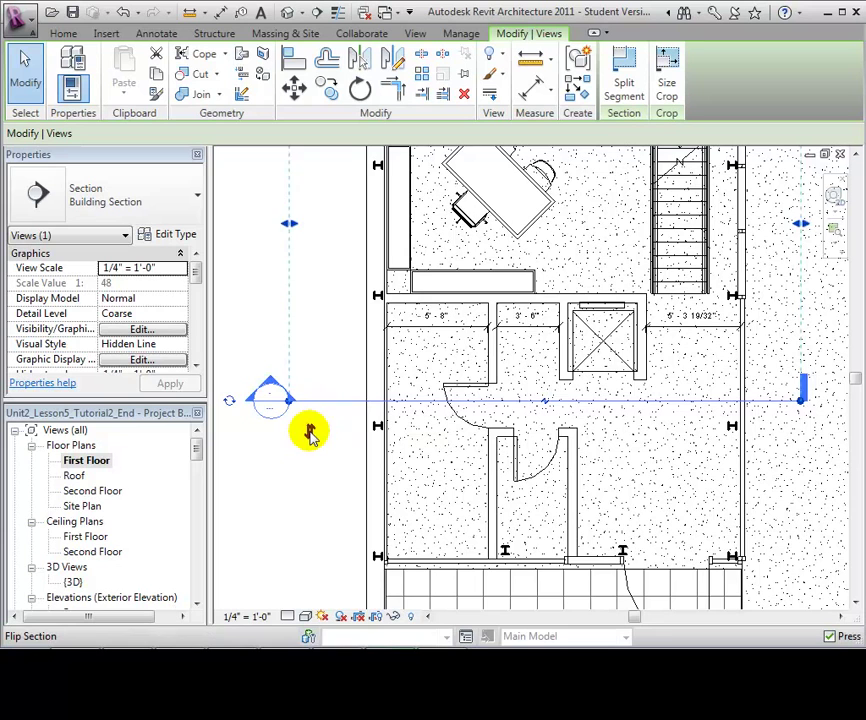
click(311, 432)
Pull the section's far clip back toward the line and reopen Section 1
scroll(323, 478, down, 3)
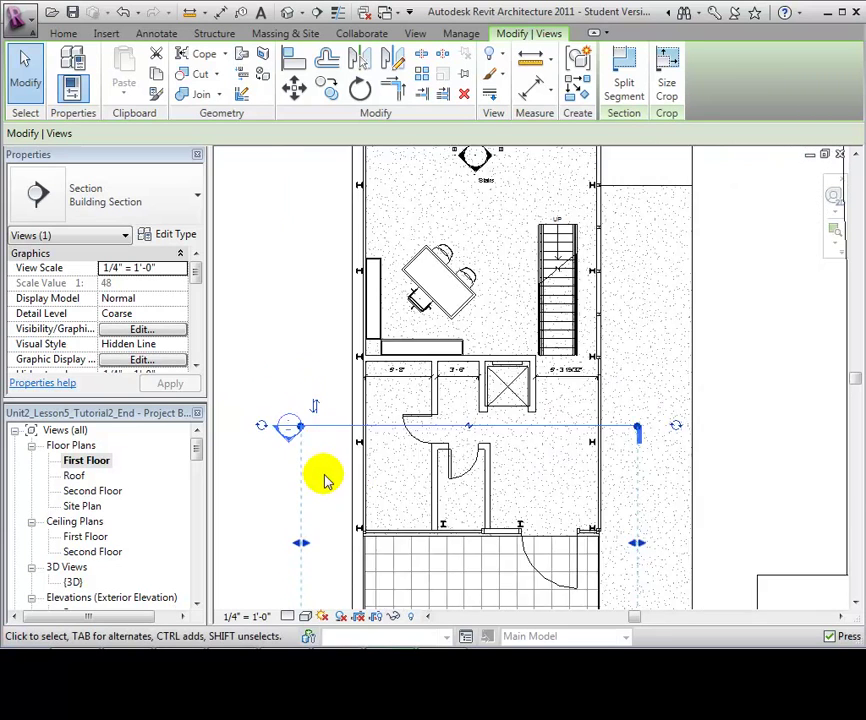
middle_drag(327, 484, 330, 306)
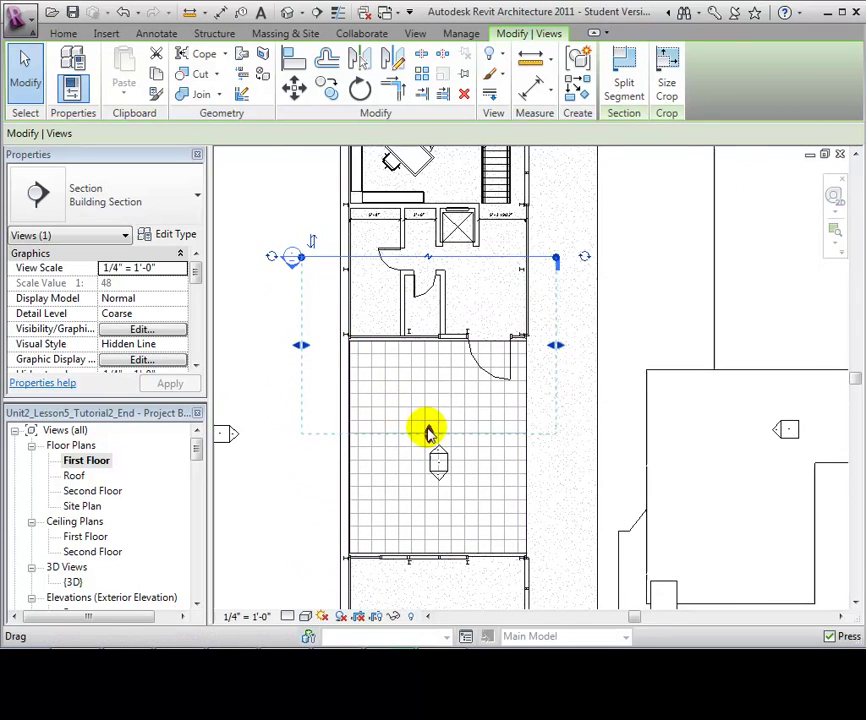
drag(430, 430, 440, 353)
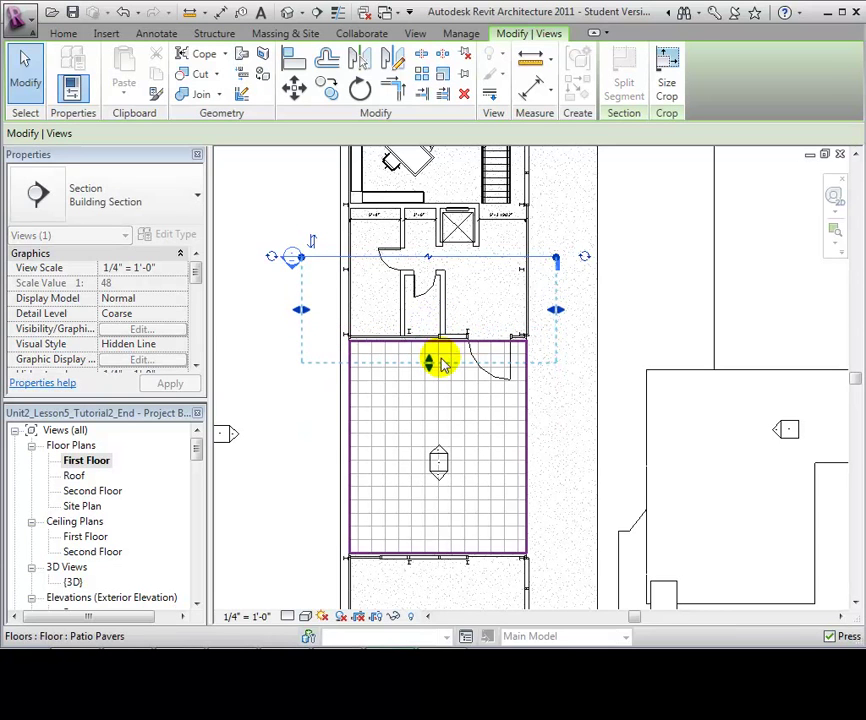
click(290, 460)
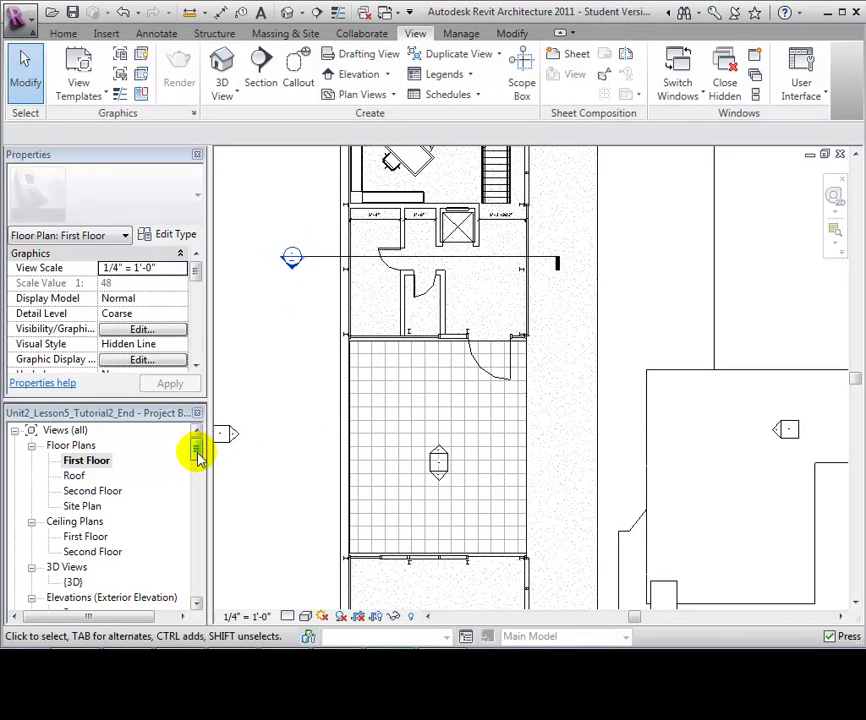
drag(197, 452, 203, 487)
double_click(88, 524)
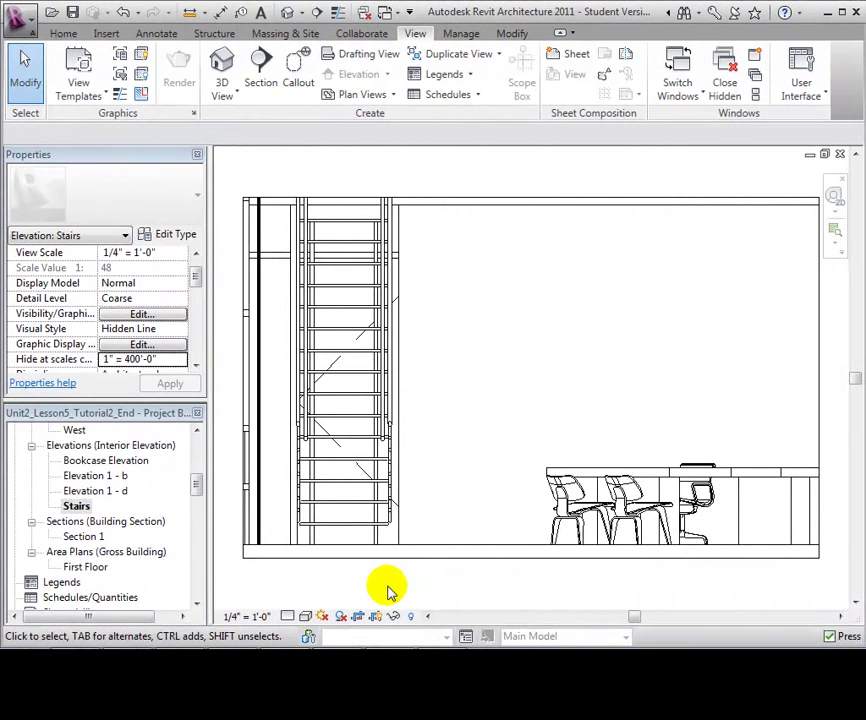
drag(196, 285, 200, 364)
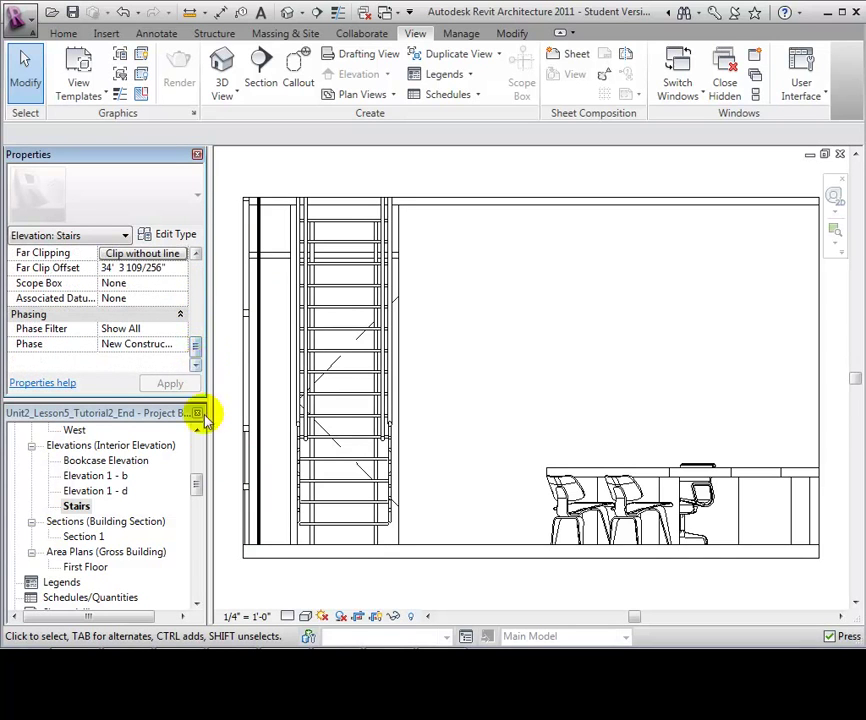
click(245, 617)
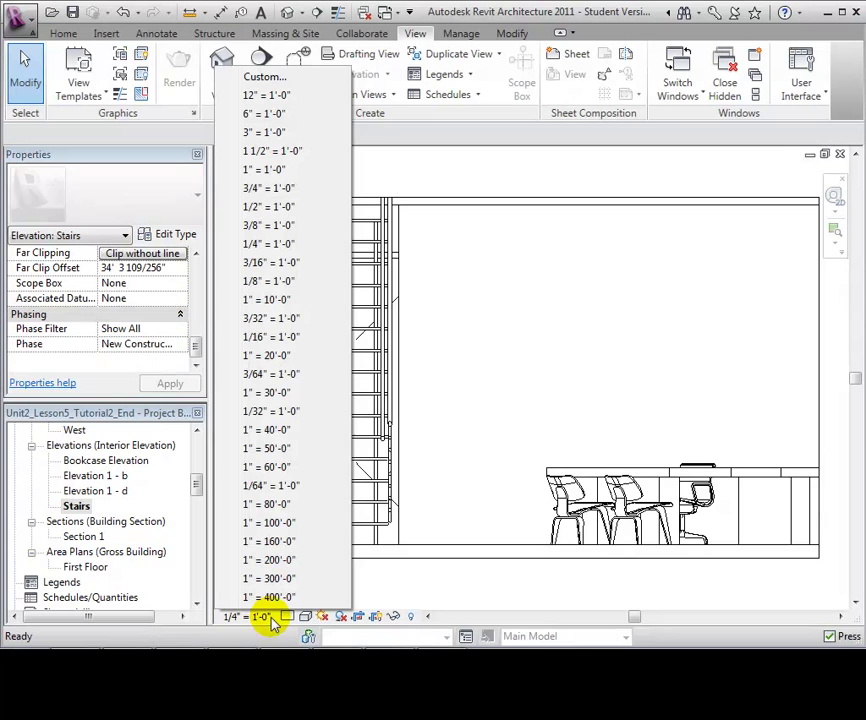
click(288, 617)
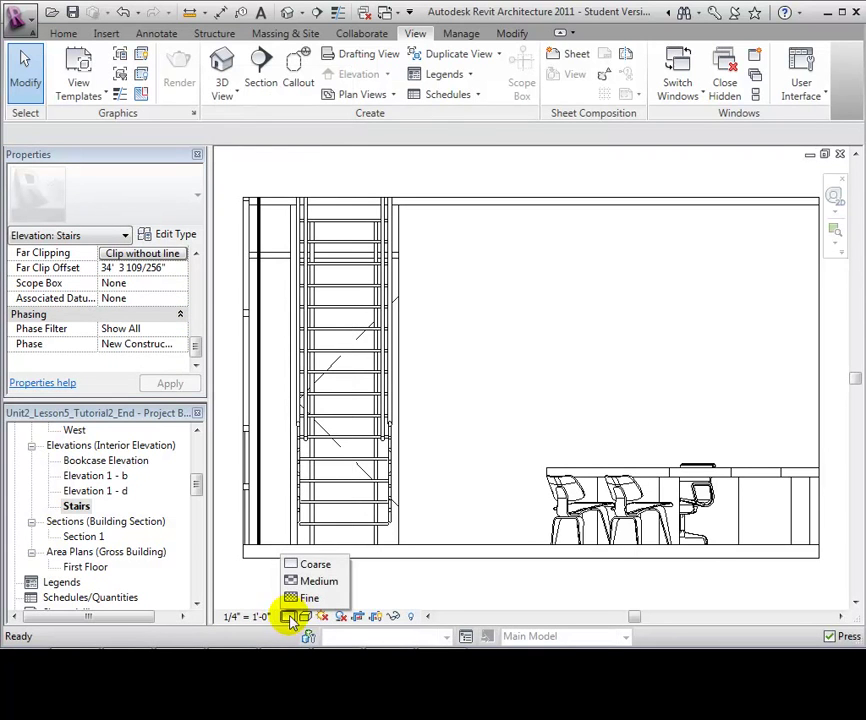
click(306, 618)
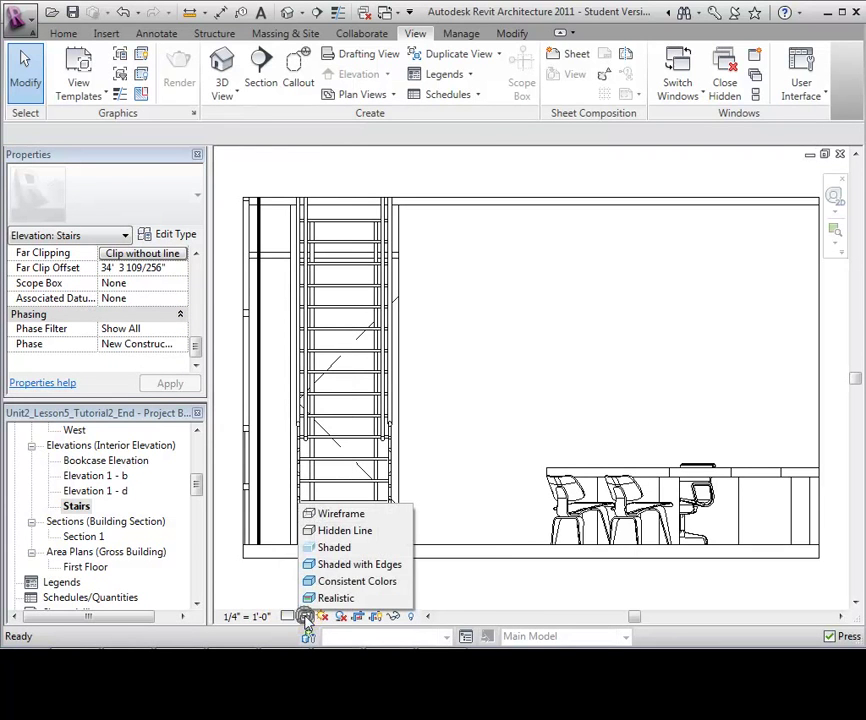
click(329, 564)
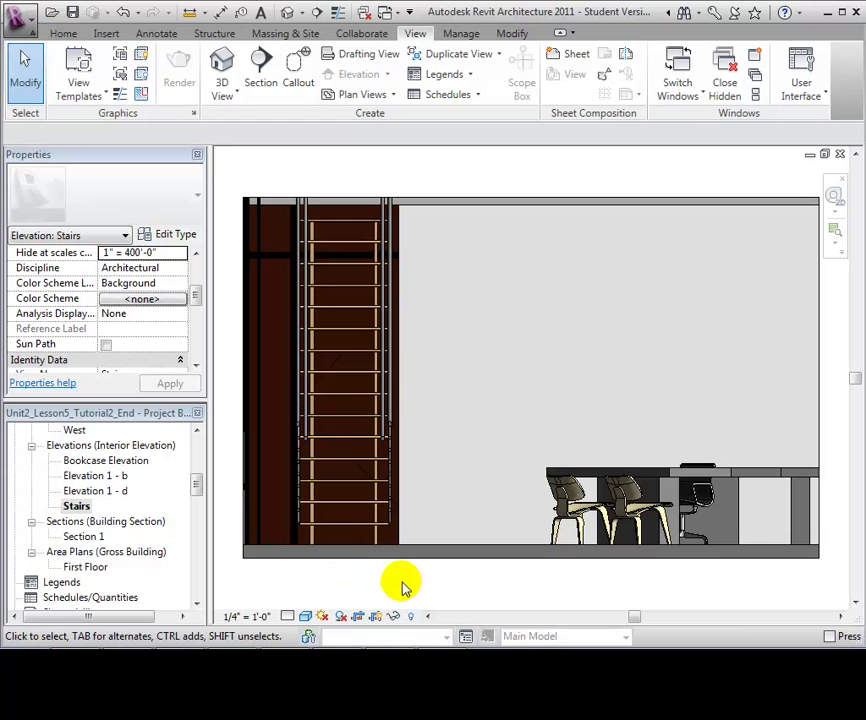
click(306, 617)
click(334, 530)
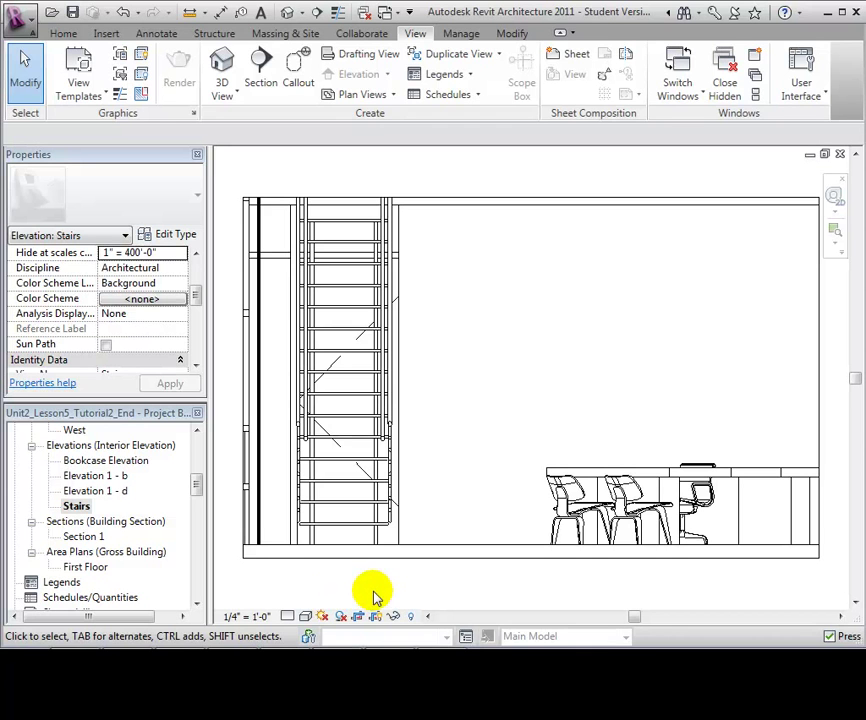
Stretch the Stairs elevation's crop region up, right and left to include the upper floor
click(395, 566)
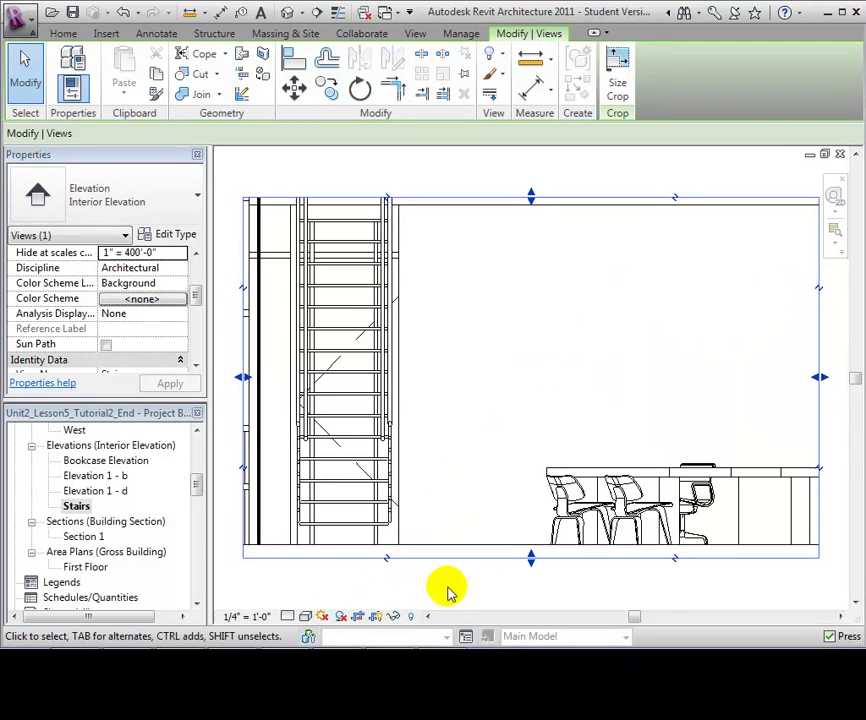
scroll(483, 594, down, 4)
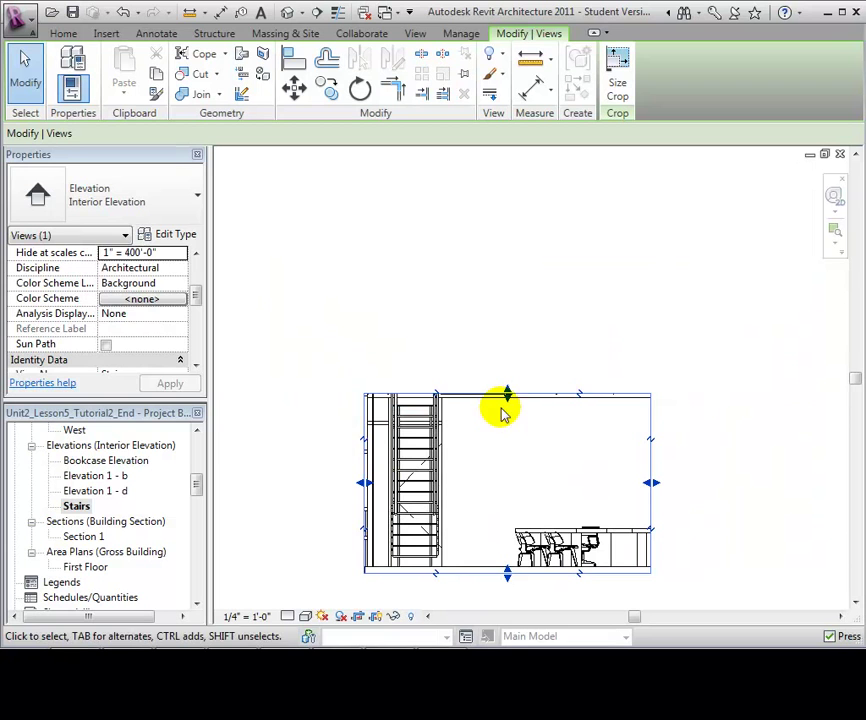
drag(507, 392, 507, 244)
drag(651, 408, 734, 408)
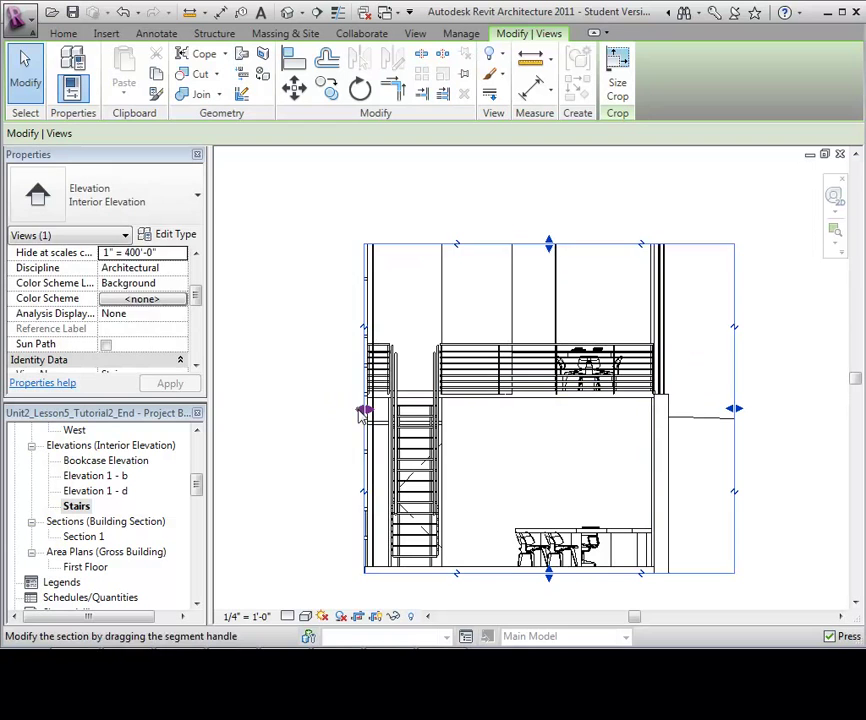
drag(362, 409, 317, 409)
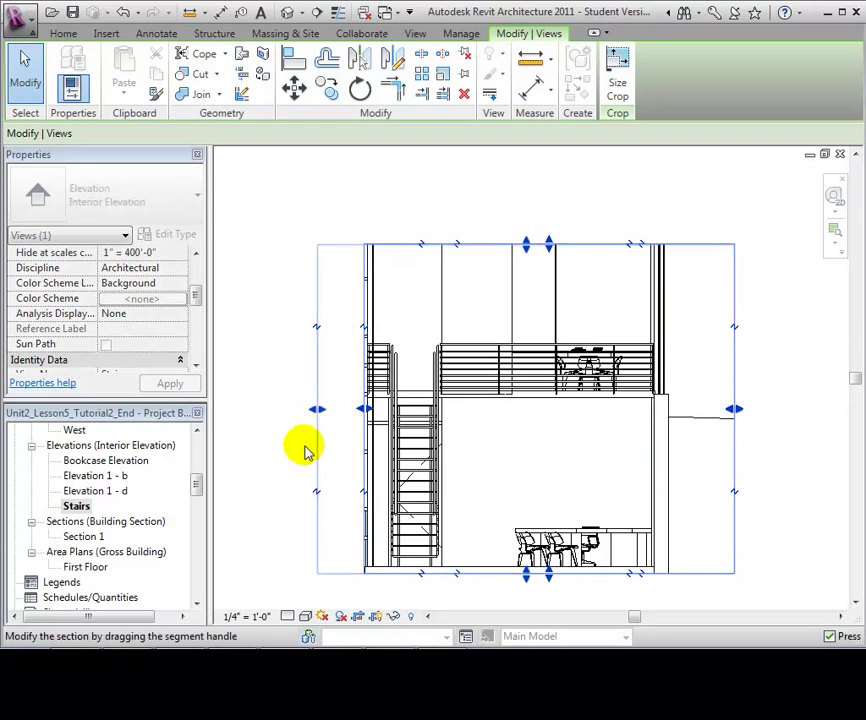
click(290, 510)
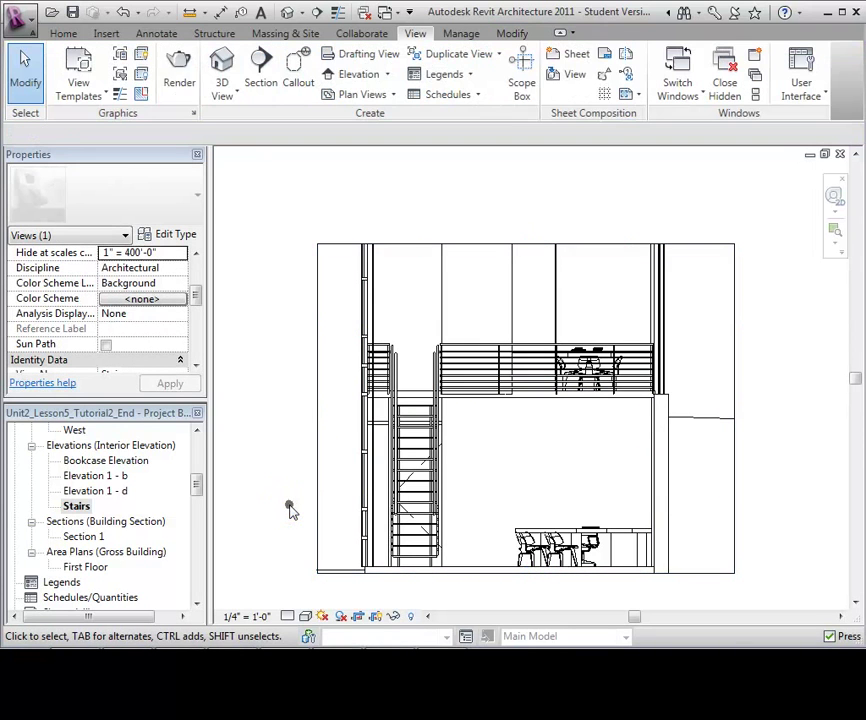
Hide the crop region boundary and toggle Crop View off and back on
click(377, 616)
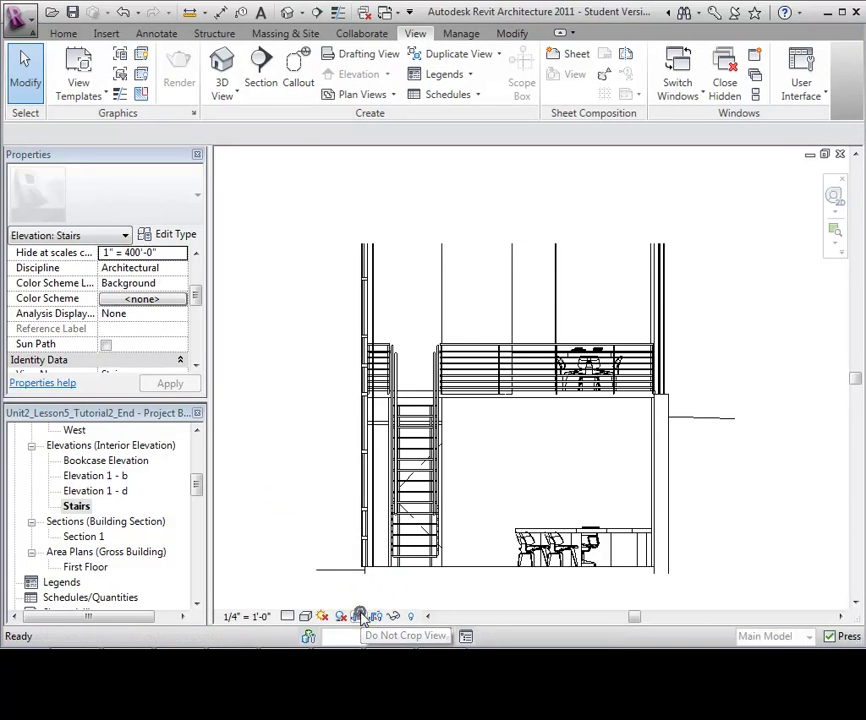
click(359, 616)
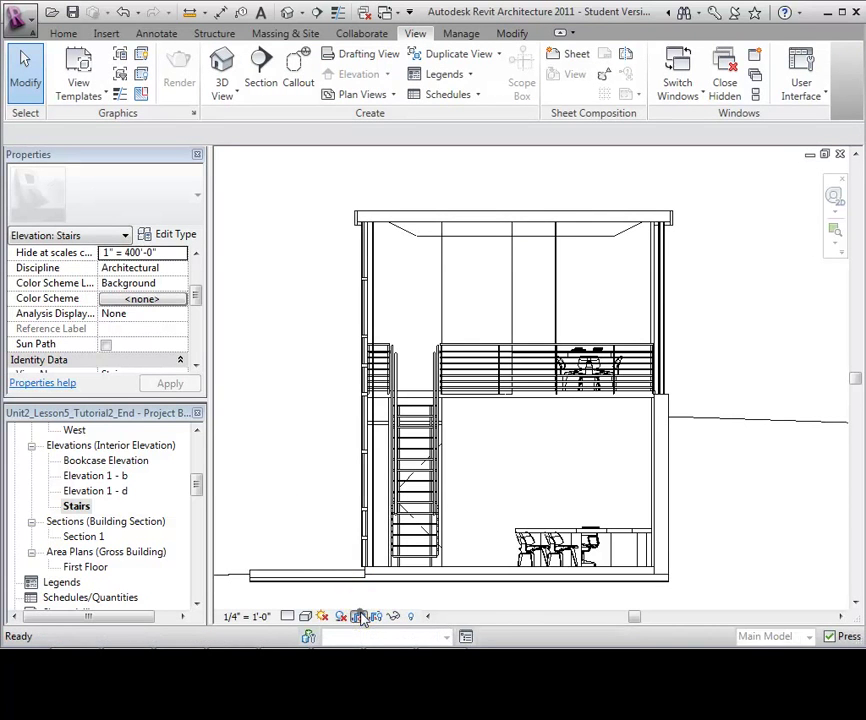
click(361, 616)
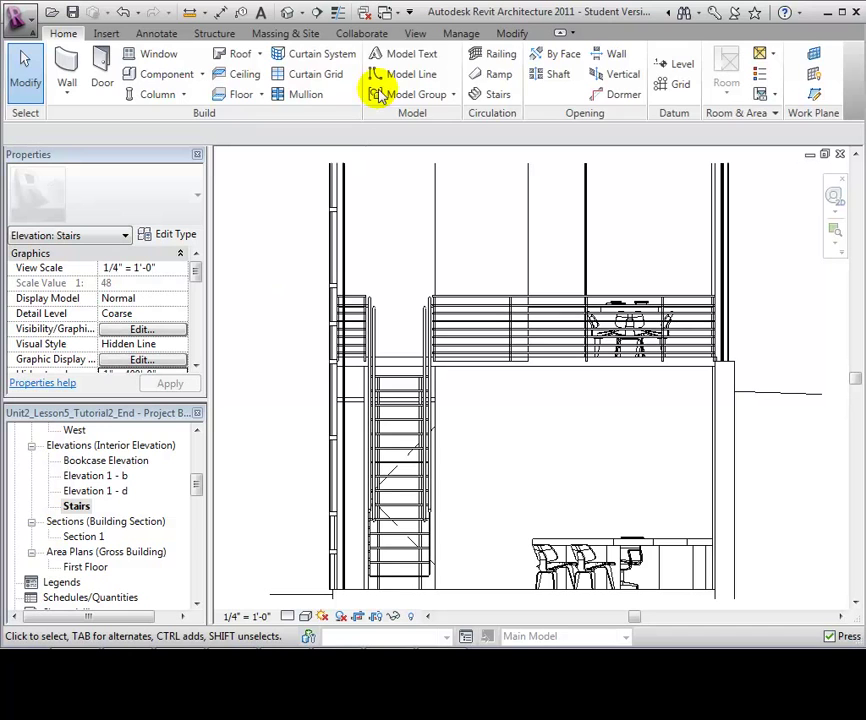
In the Stairs elevation's Visibility/Graphic Overrides, make Furniture projection lines red
click(414, 34)
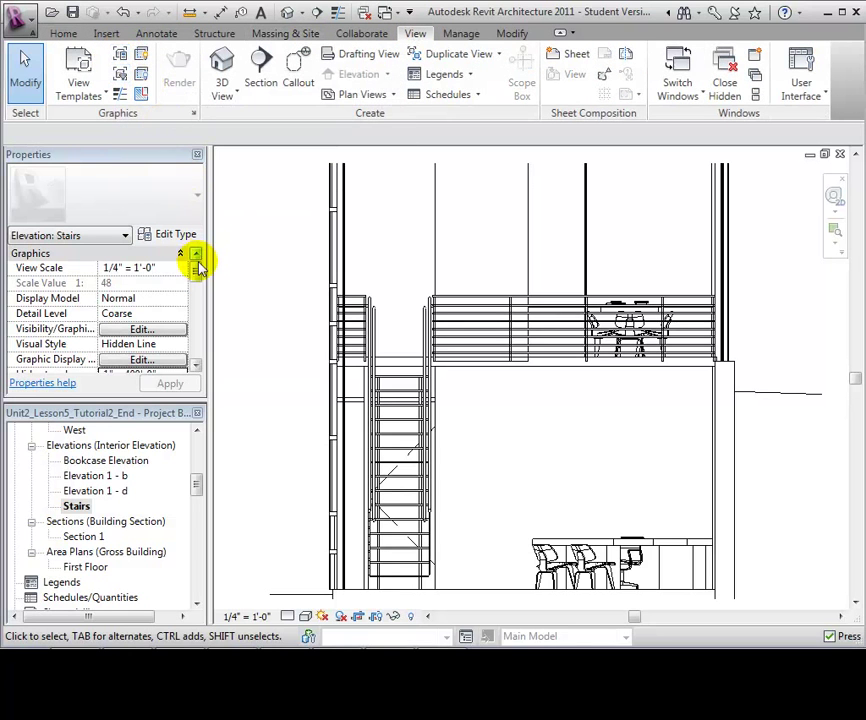
click(160, 334)
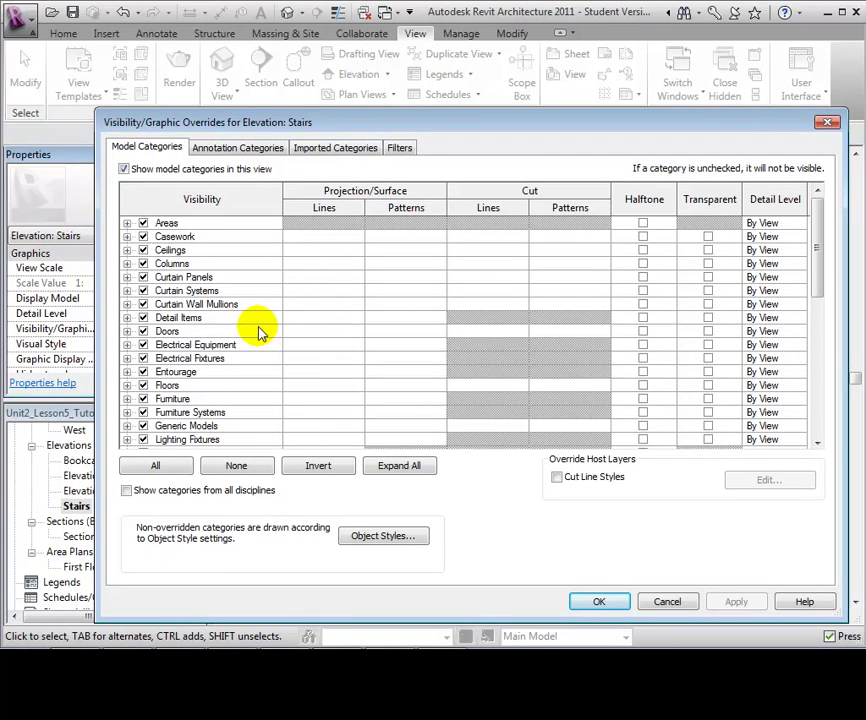
click(318, 399)
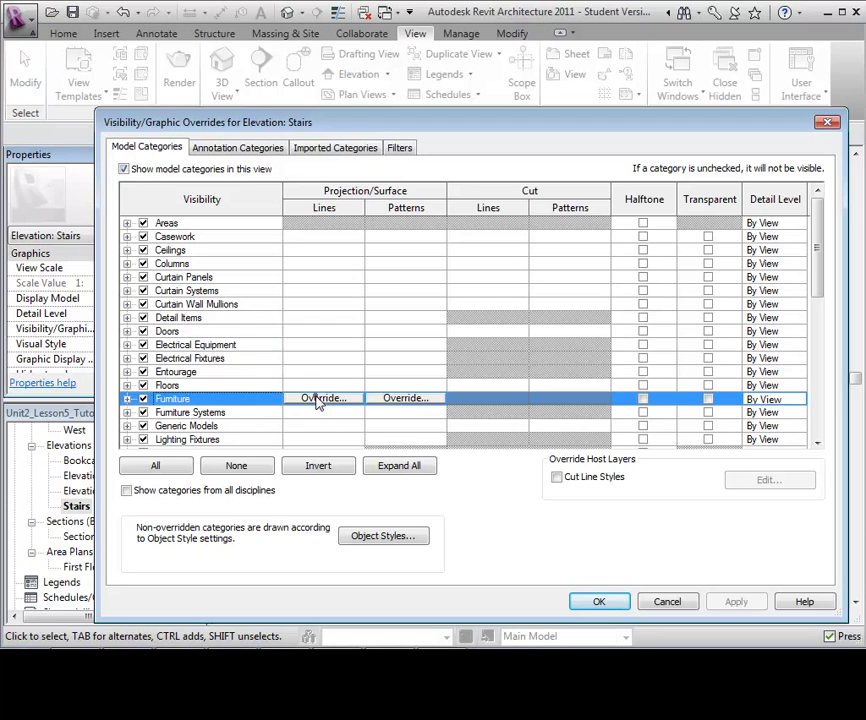
click(318, 399)
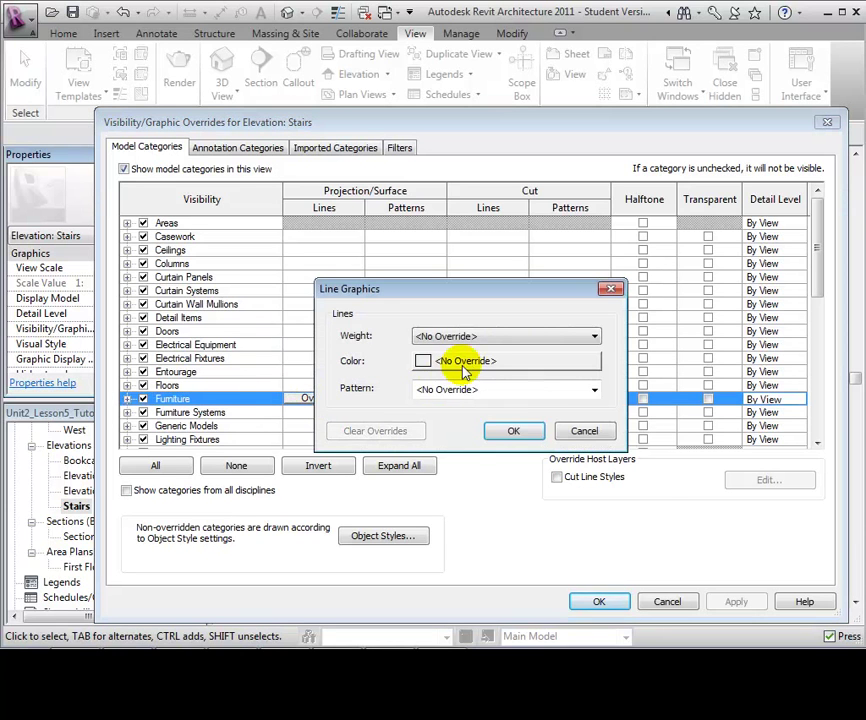
click(463, 365)
click(317, 383)
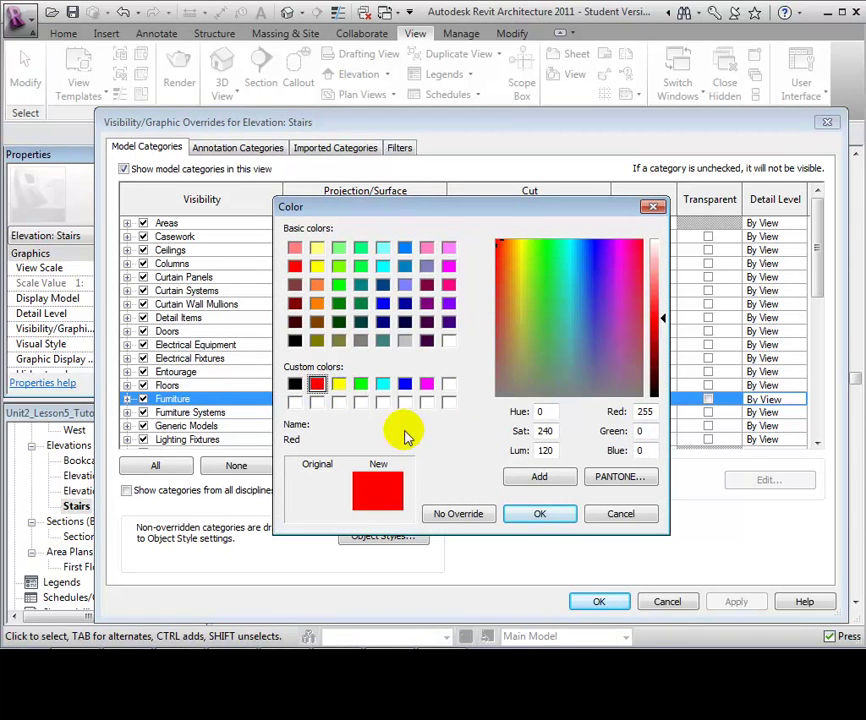
click(541, 514)
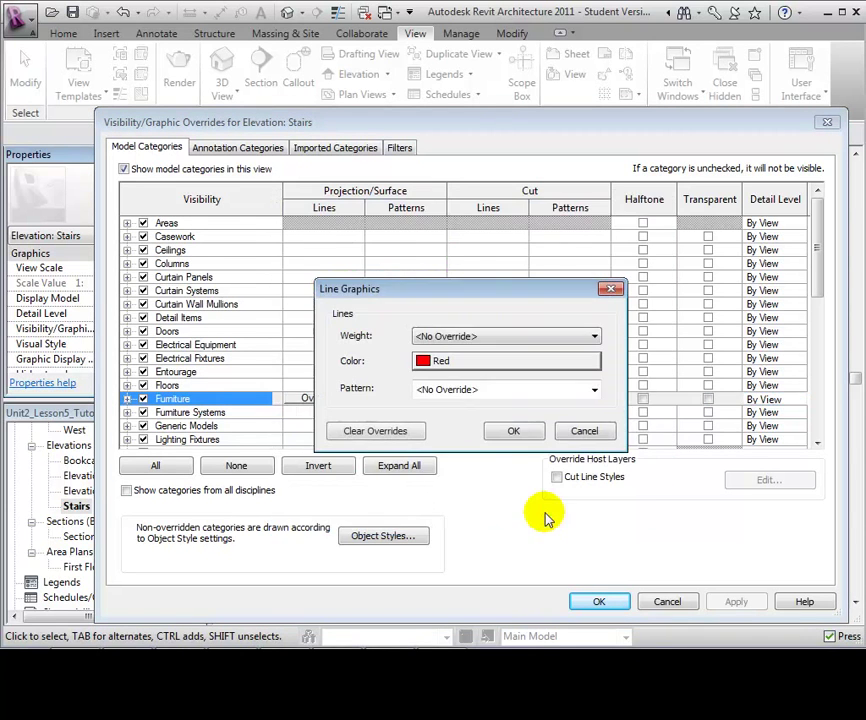
click(516, 433)
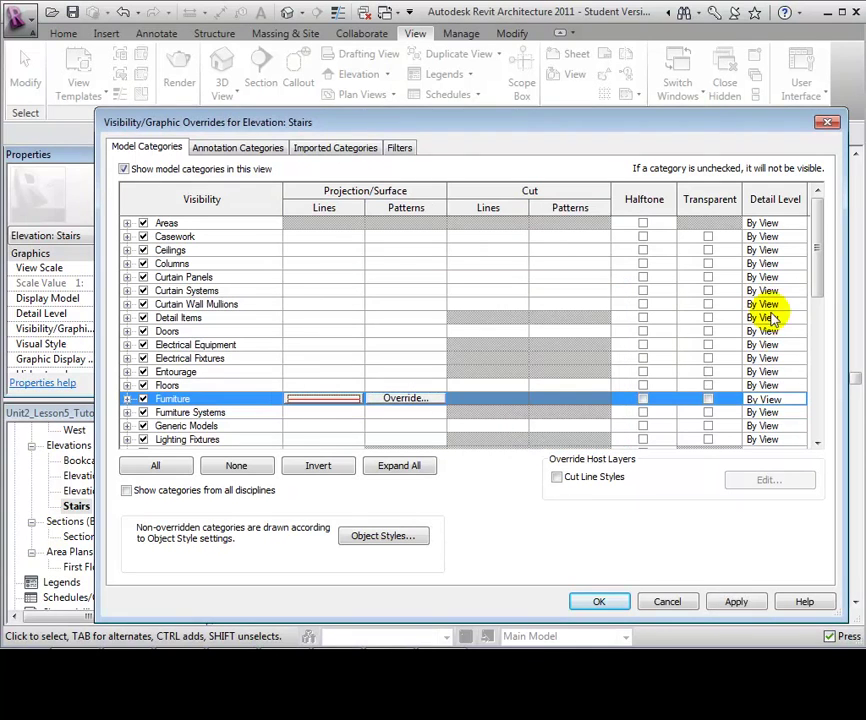
Turn off the Railings category and set Stairs to halftone
click(815, 270)
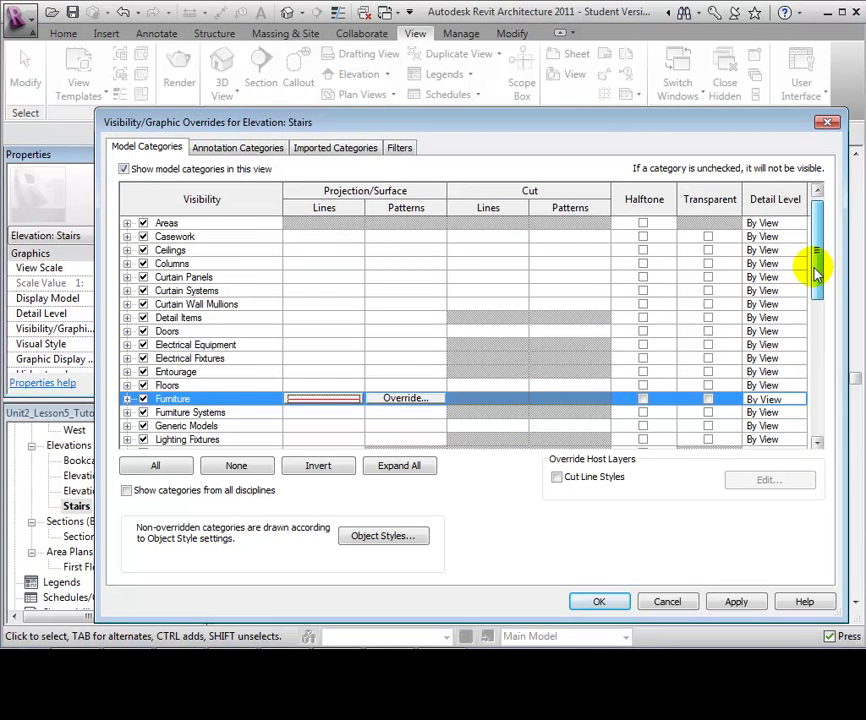
drag(815, 270, 825, 377)
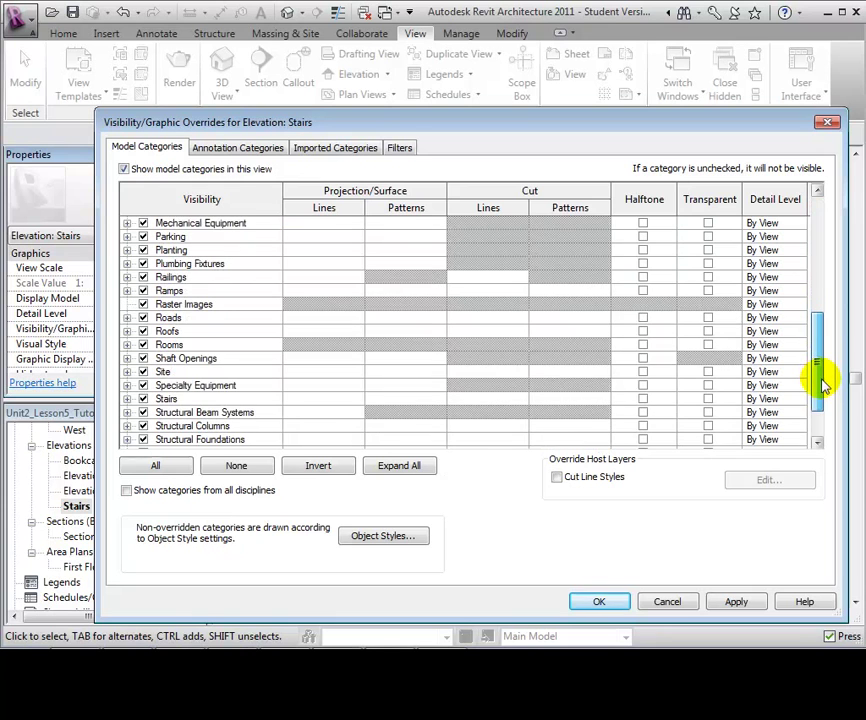
click(155, 280)
click(143, 280)
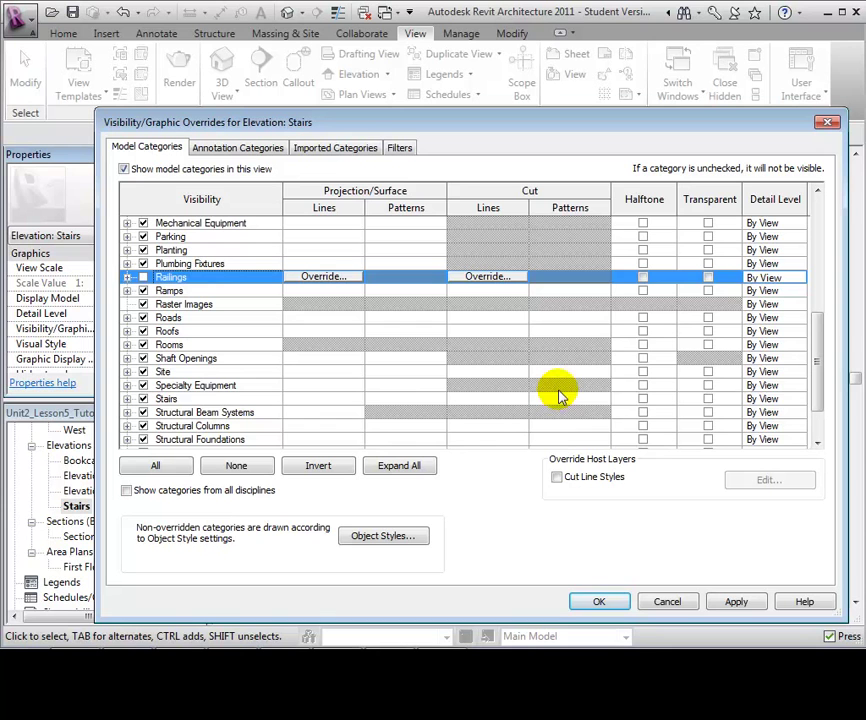
click(643, 399)
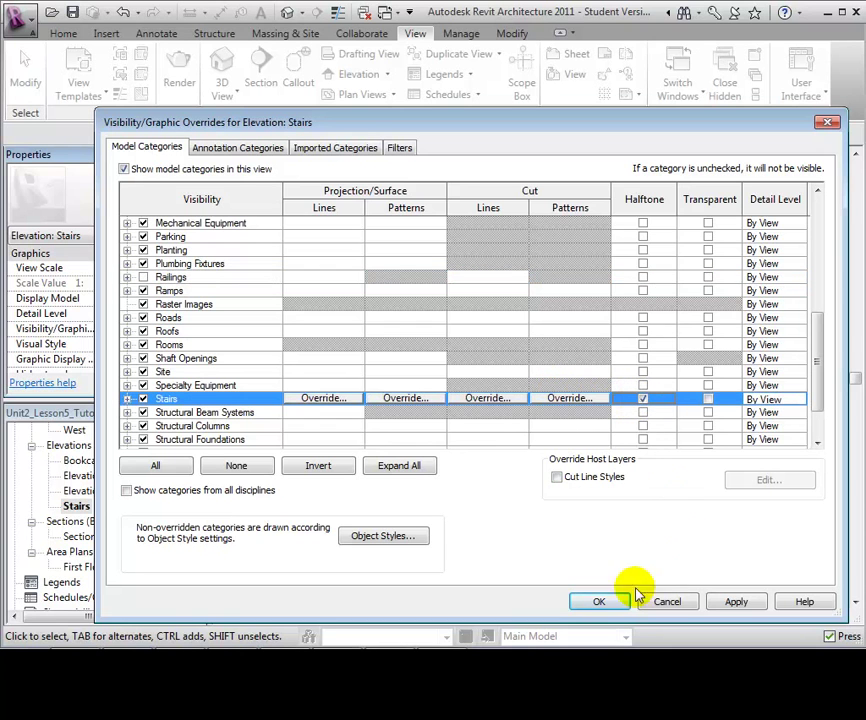
Confirm the dialog to show red furniture, hidden railings and halftone stairs in the elevation
click(603, 601)
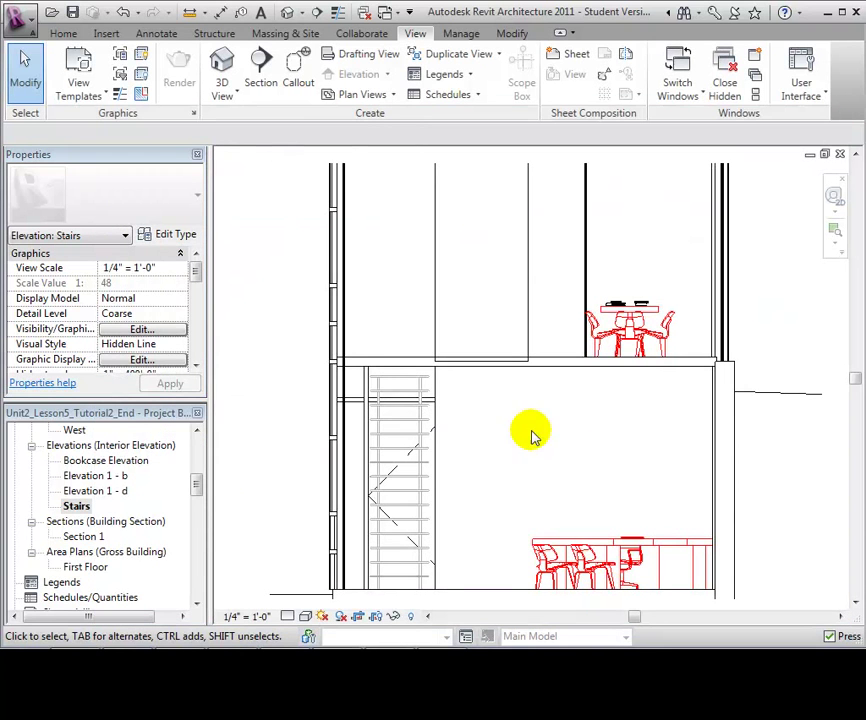